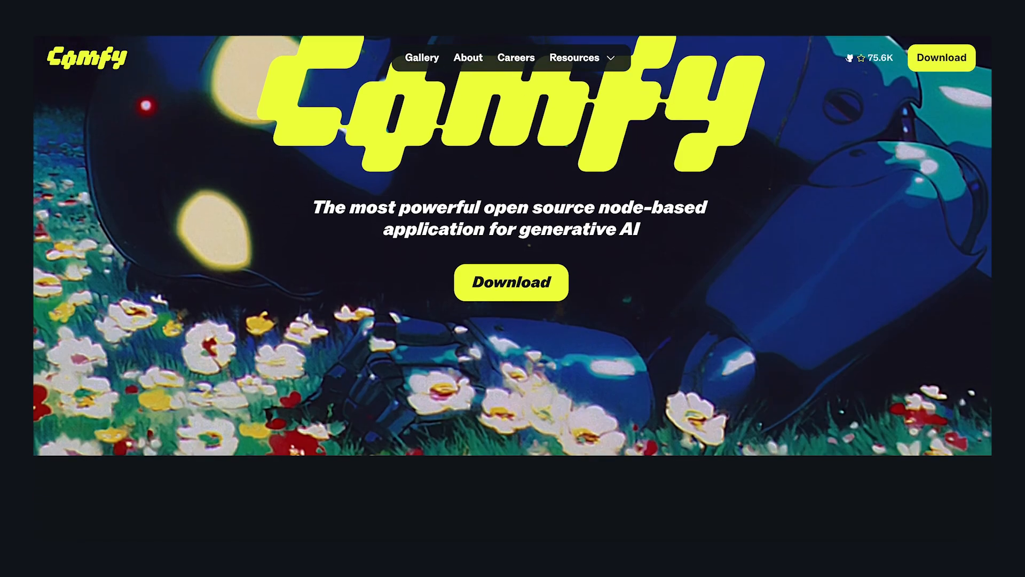
scroll(512, 287, "down", 5)
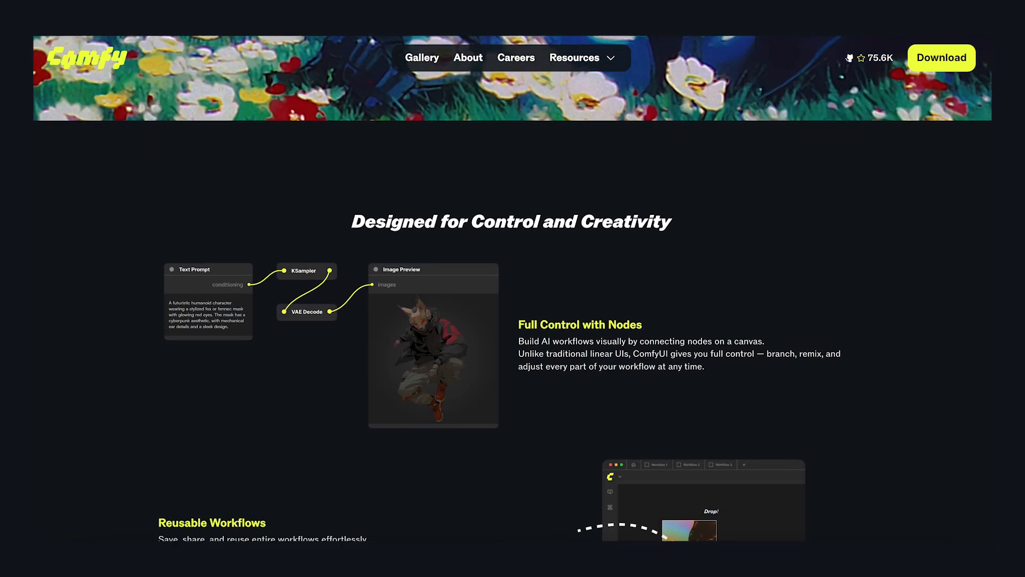
scroll(513, 287, "down", 4)
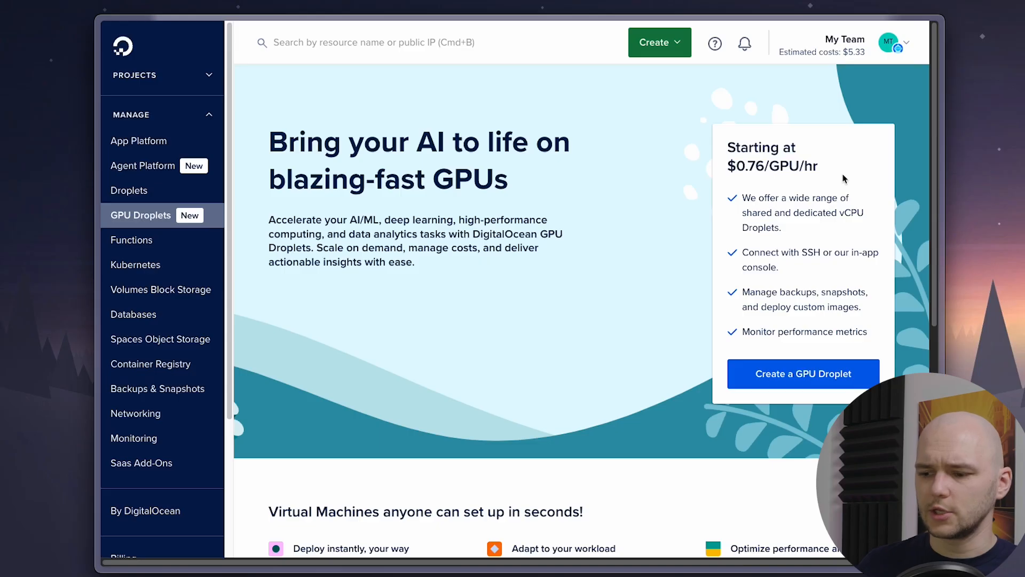
Start a new GPU Droplet on DigitalOcean and select the NVIDIA RTX 4000 ADA plan
scroll(844, 178, "down", 3)
scroll(831, 224, "down", 5)
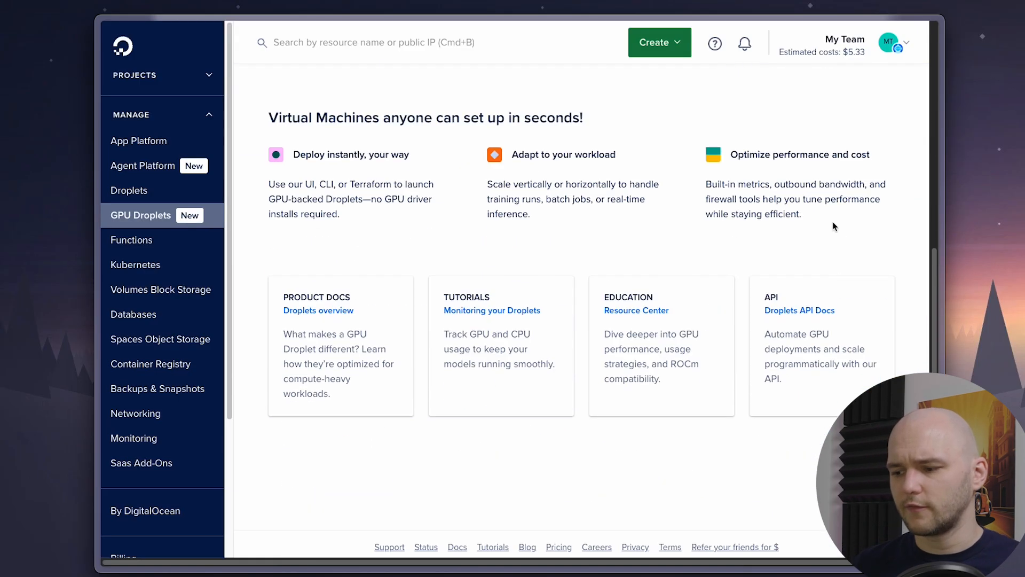
scroll(834, 329, "up", 7)
left_click(838, 354)
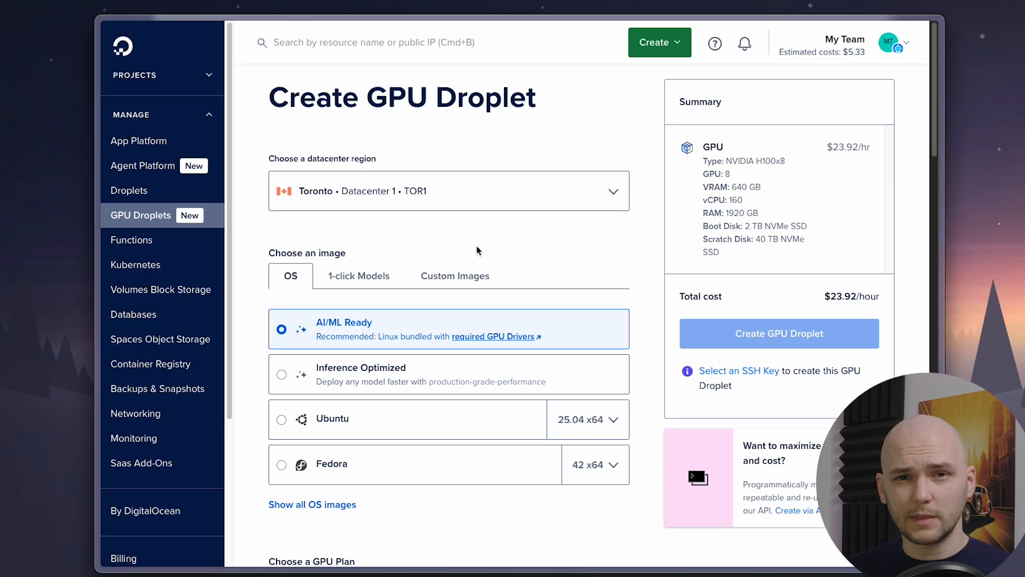
scroll(477, 251, "down", 5)
left_click(534, 306)
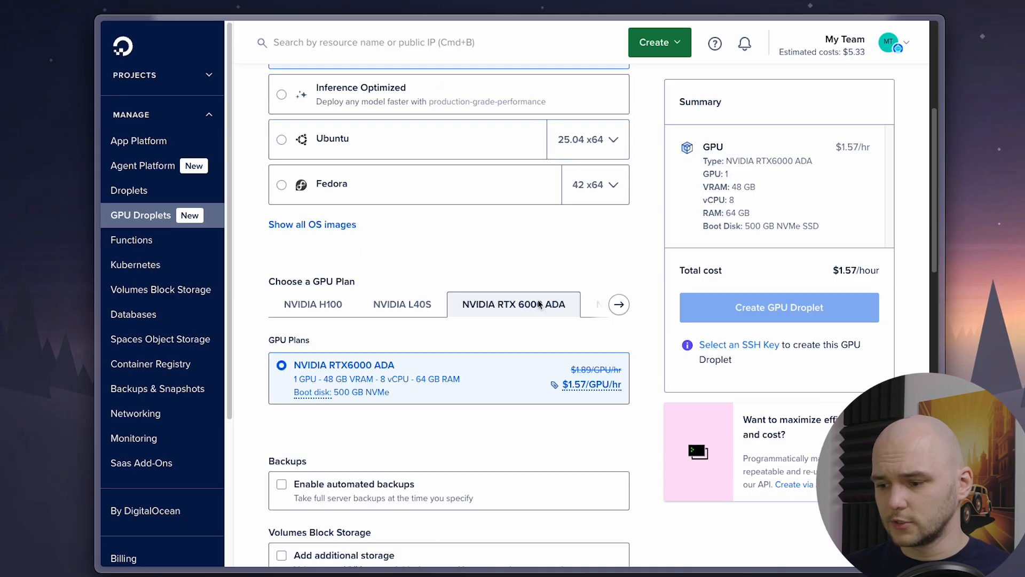
left_click(627, 303)
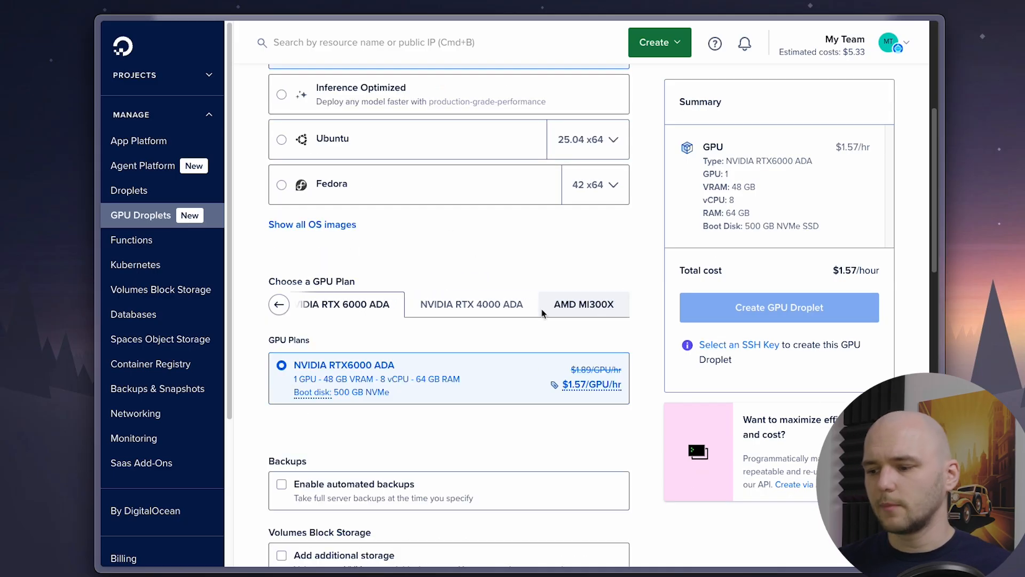
left_click(483, 308)
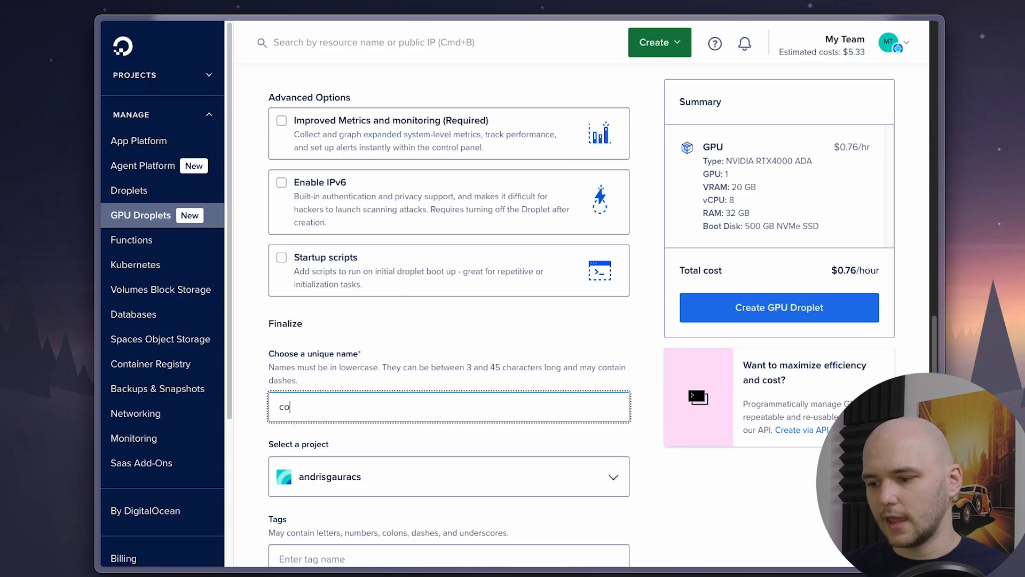
Name the droplet comfy-ui-droplet, create it, and highlight the notice about billing for GPU Droplets
type("mfy-ui-drop")
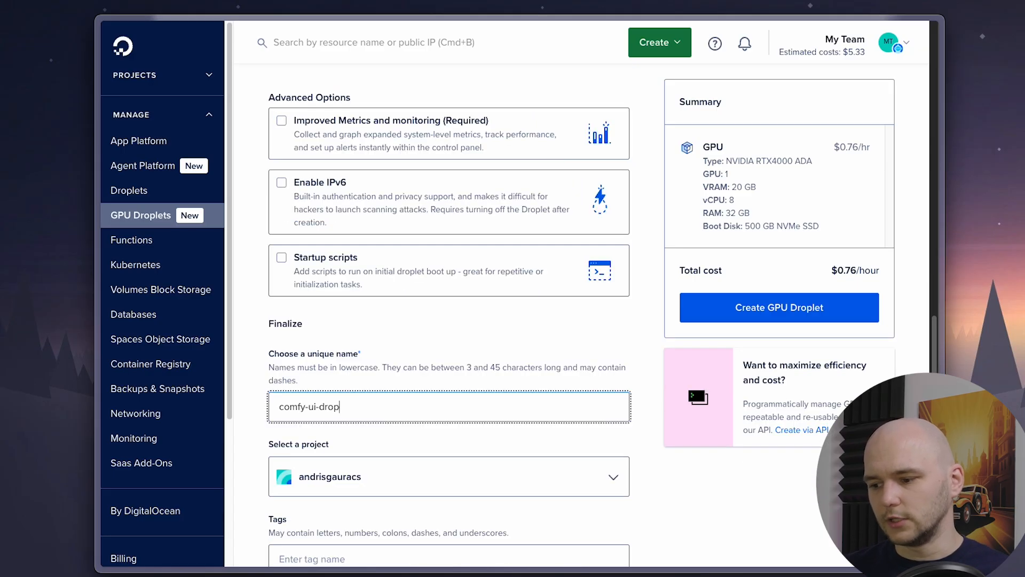
type("let")
scroll(263, 355, "up", 8)
left_click(809, 308)
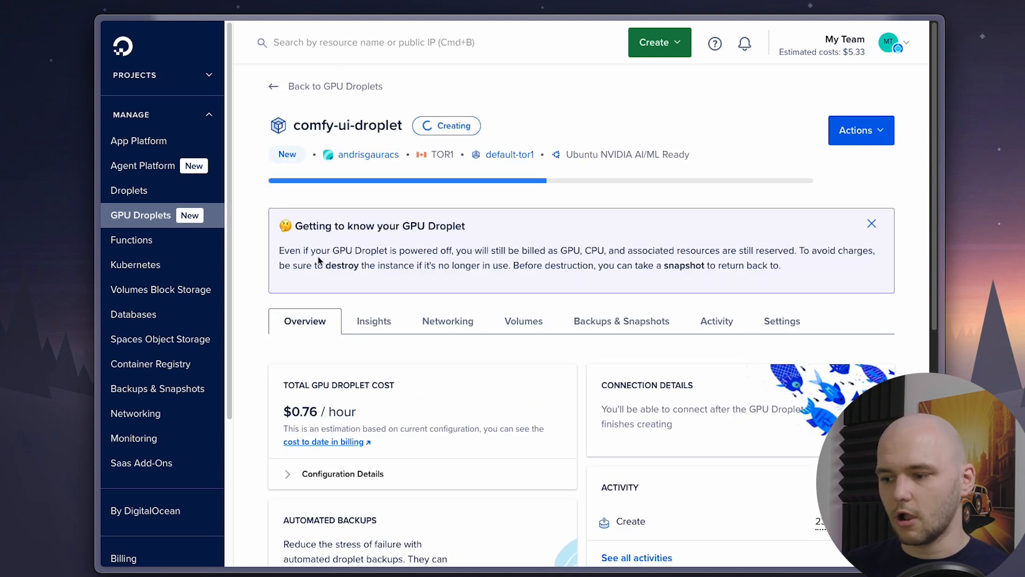
left_click_drag(304, 221, 777, 269)
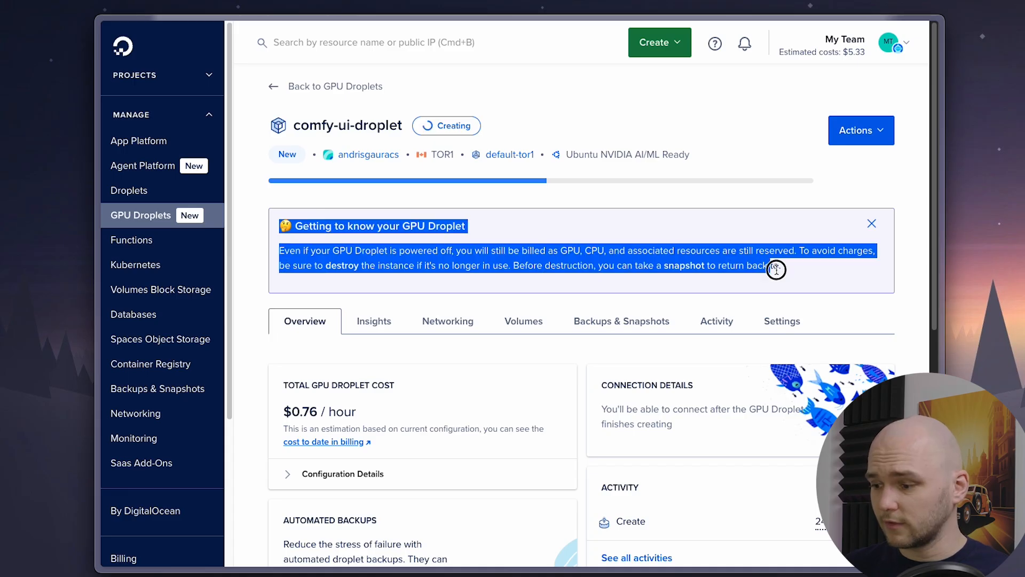
left_click(785, 271)
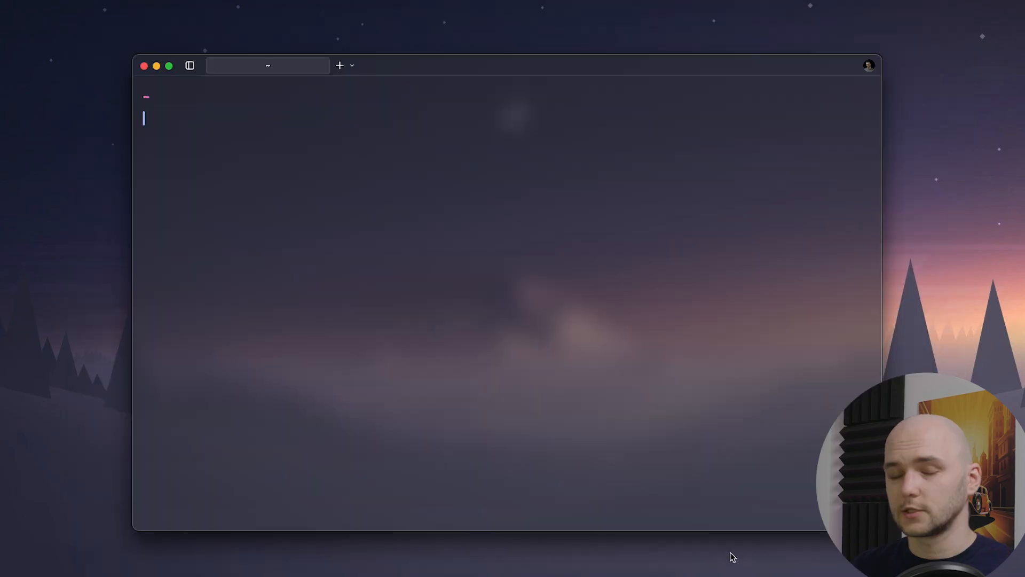
type("ssh root@143.110.211.184")
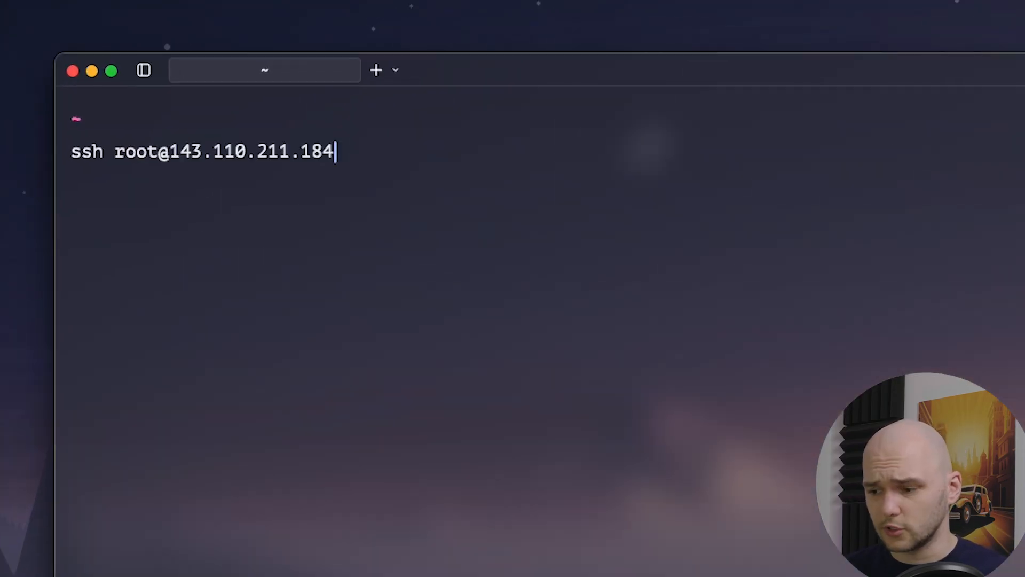
key("Return")
type("yes")
key("Return")
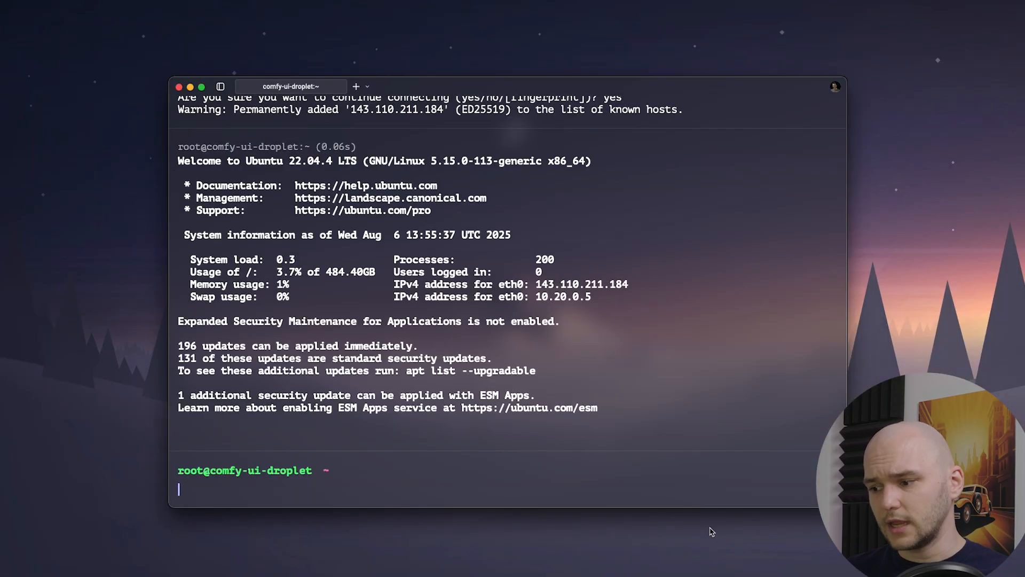
Clear the terminal and install the python3-pip package with apt, accepting the installation
key("super+k")
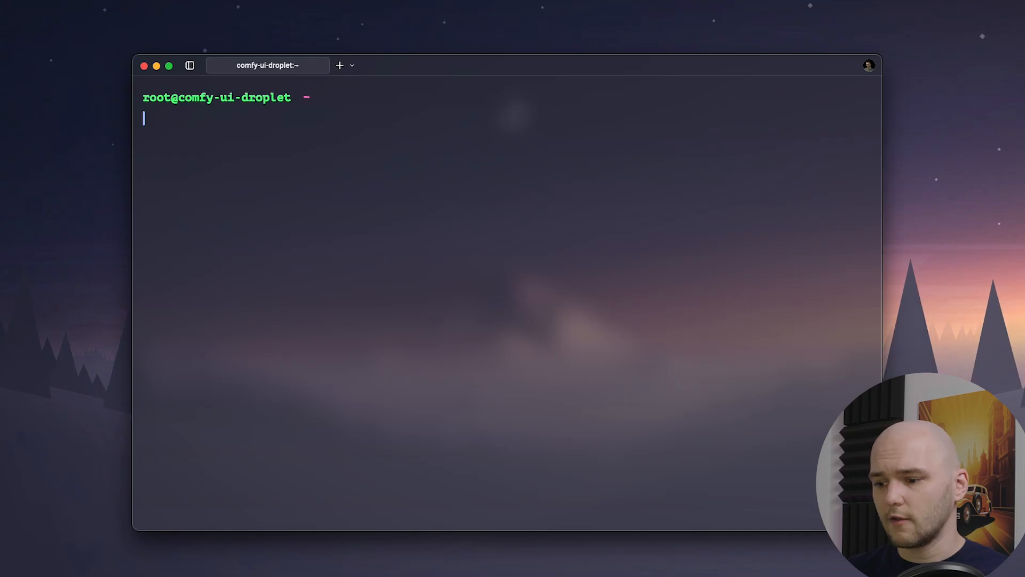
type("apt install python3-pip")
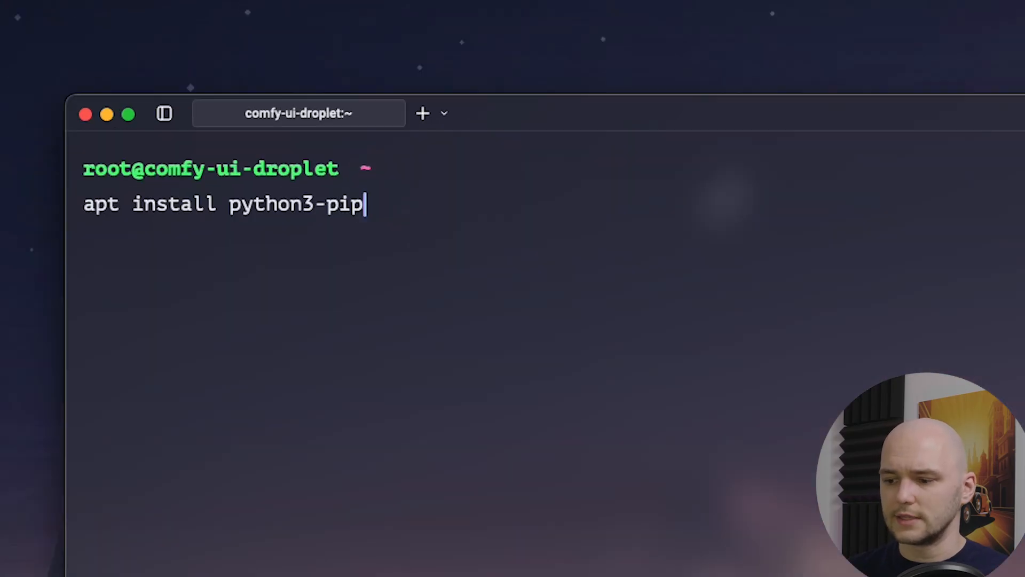
key("Return")
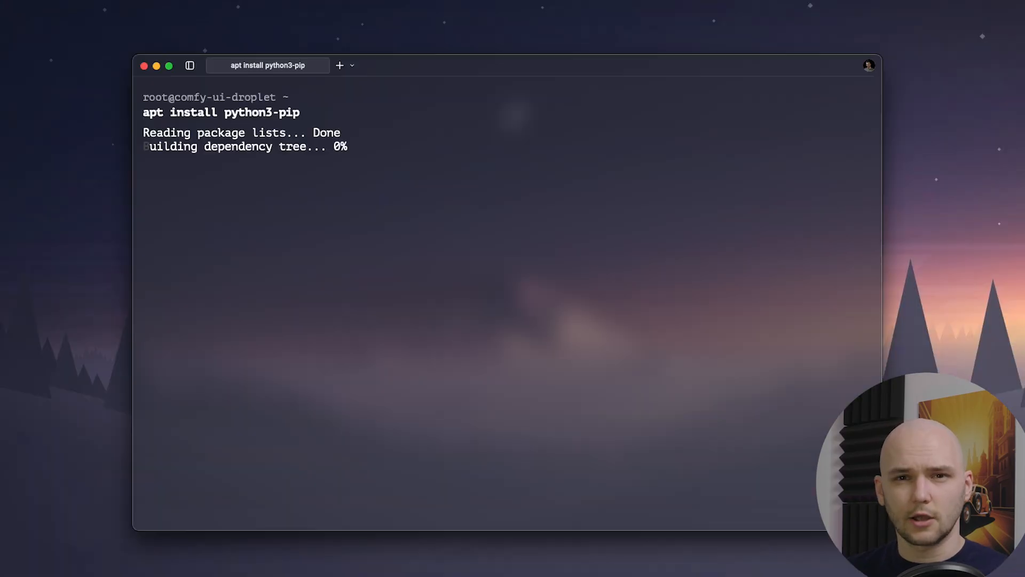
key("Return")
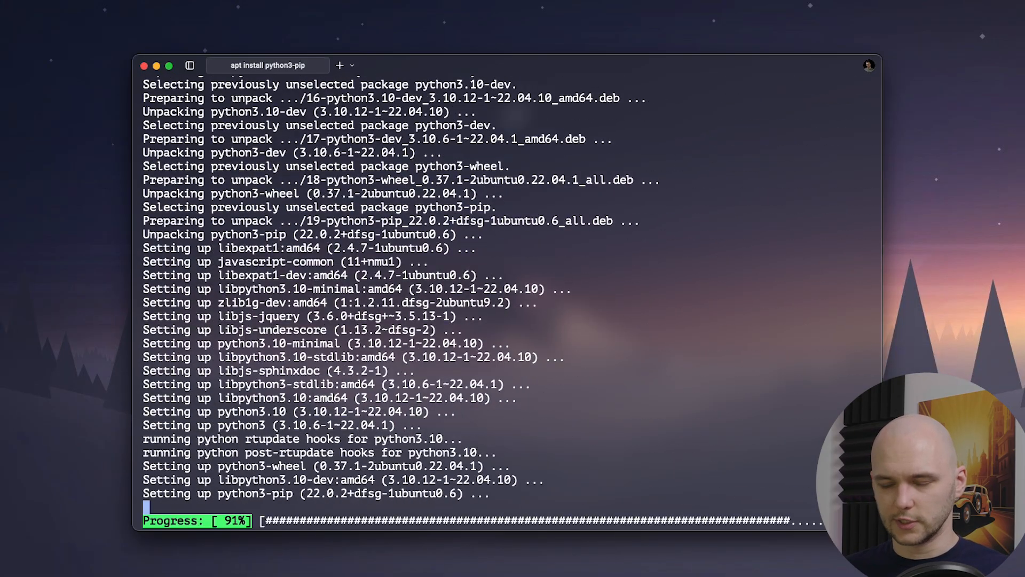
Install the comfy-cli package with pip3
type("pip3")
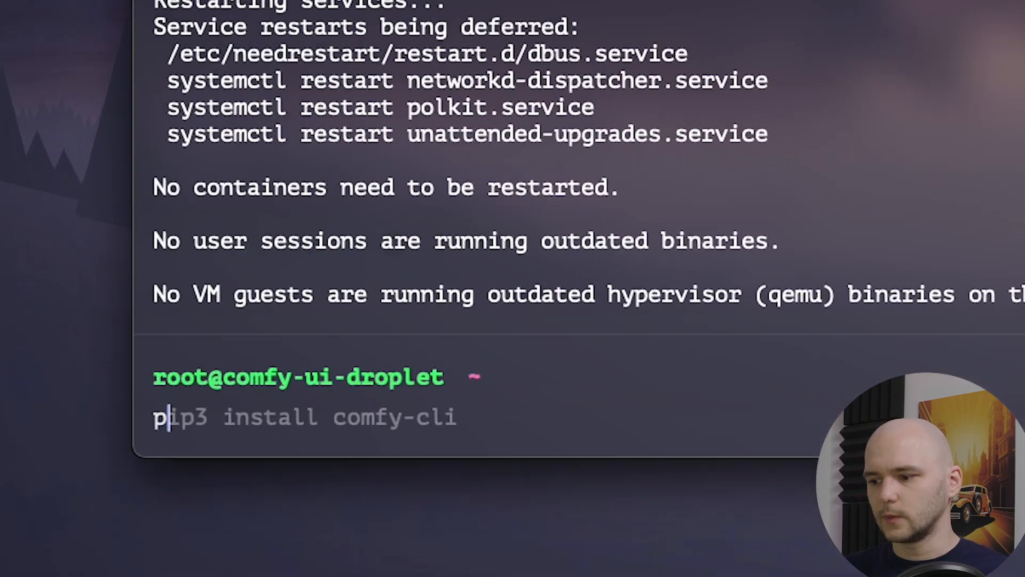
key("Right")
key("Return")
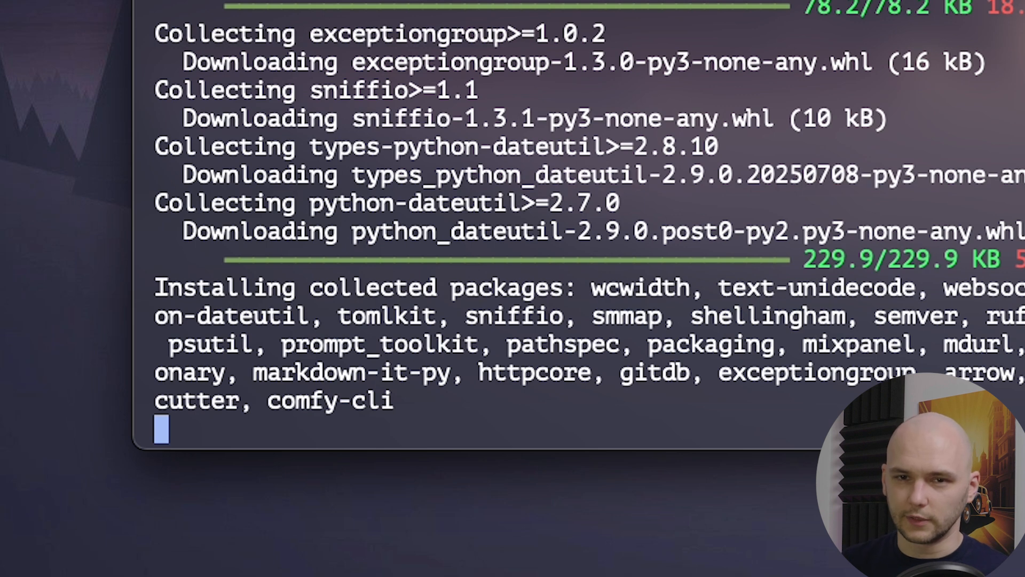
Install ComfyUI on the droplet with the comfy install command
type("comfy")
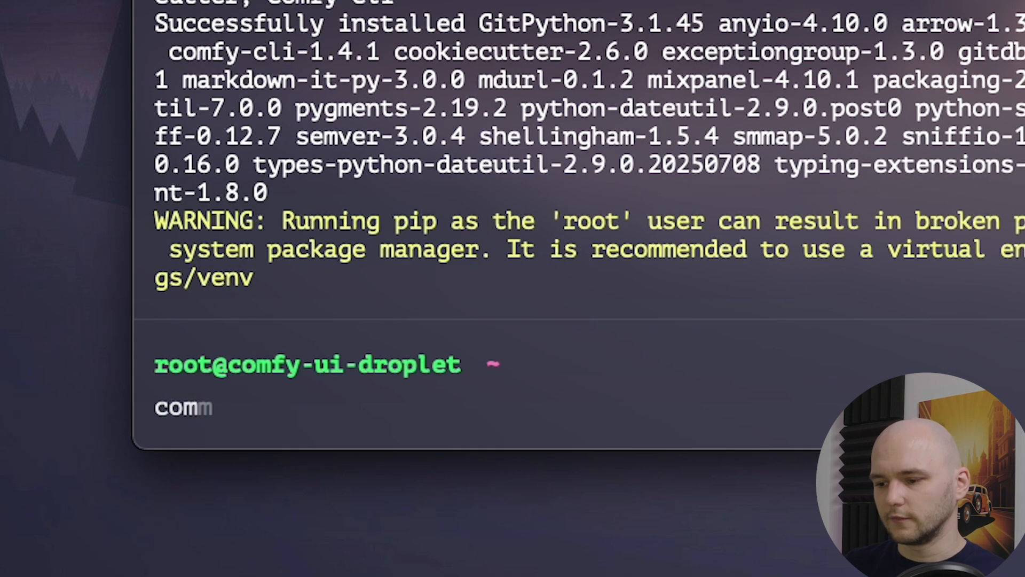
type(" install")
key("Return")
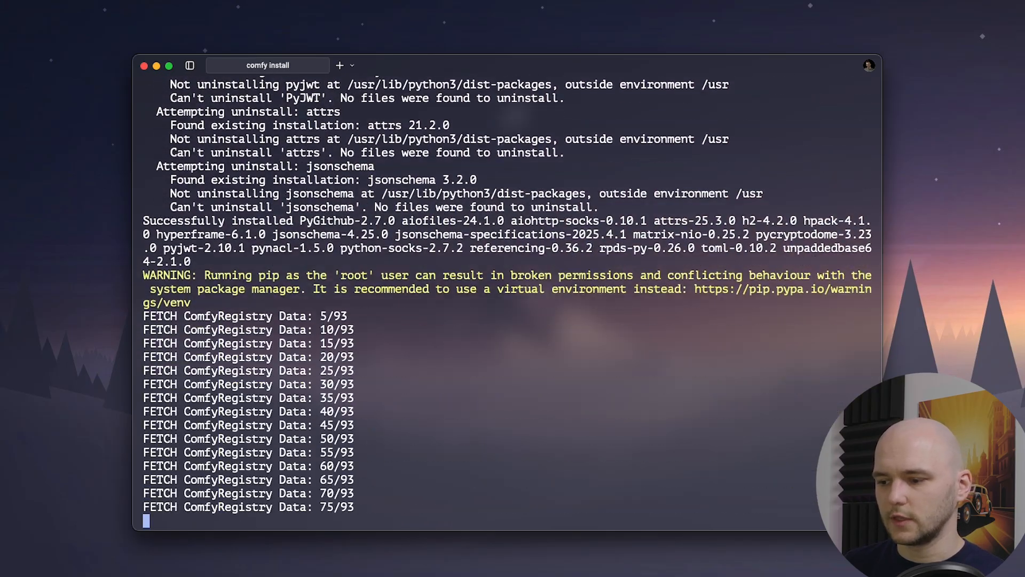
Run comfy launch on the droplet and highlight the local GUI address in its output
type("co")
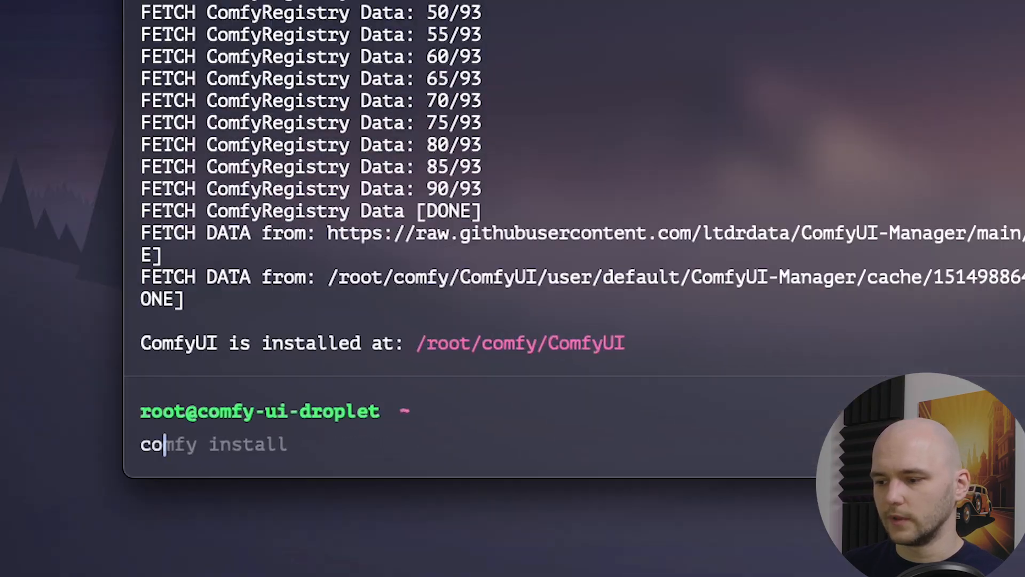
type("mf")
type("y launch")
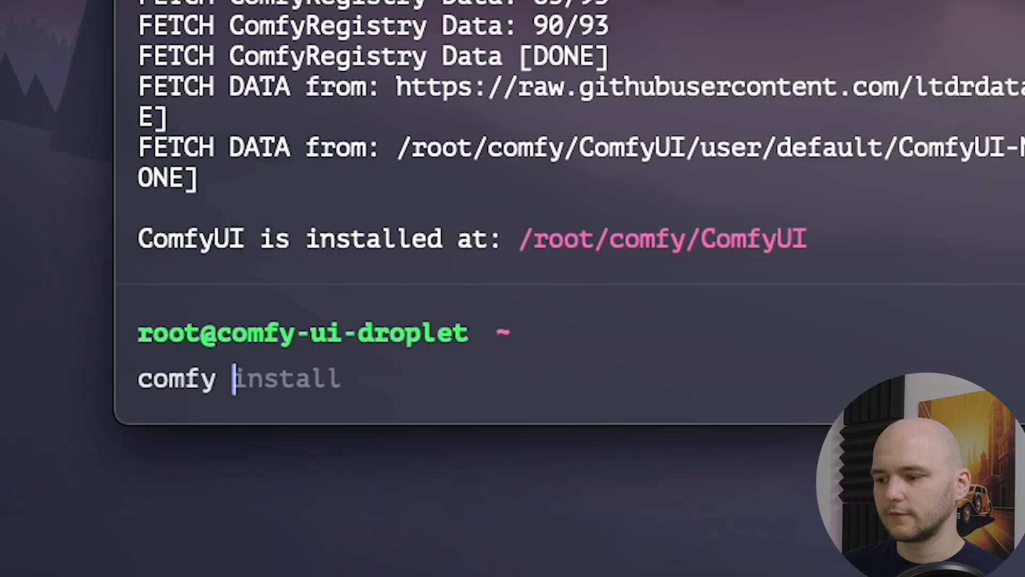
key("Return")
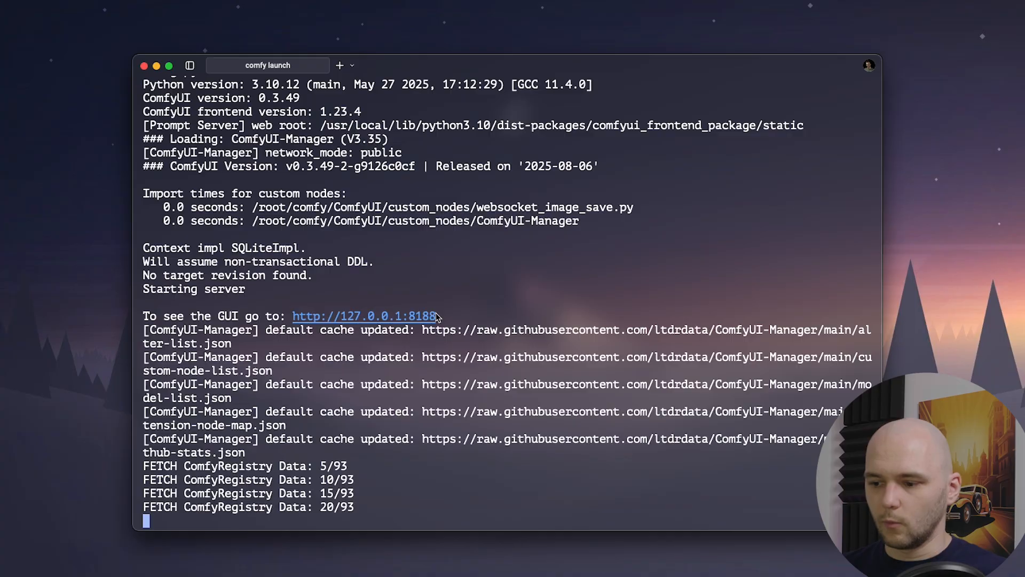
left_click_drag(443, 312, 294, 302)
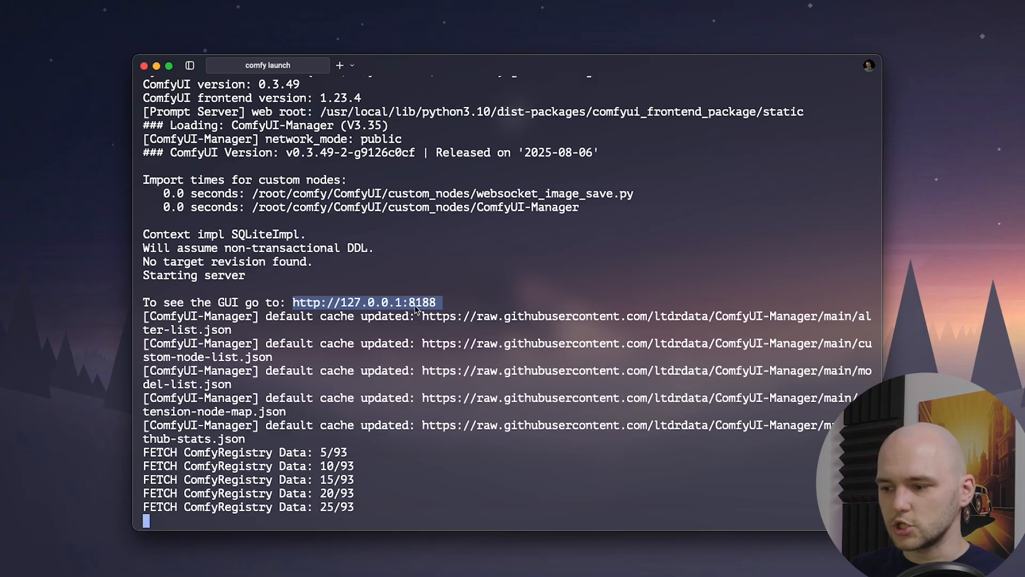
left_click(570, 487)
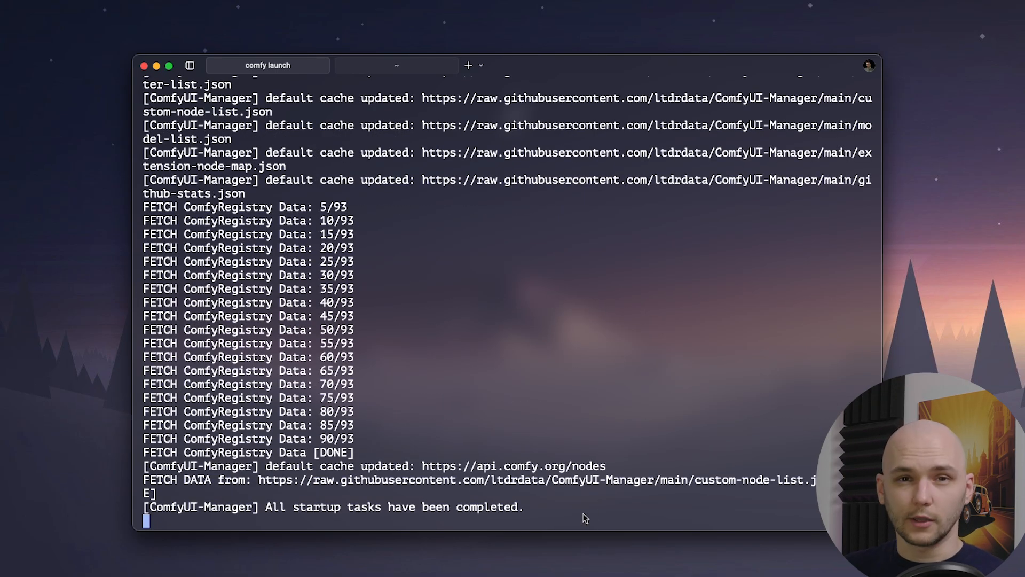
key("ctrl+c")
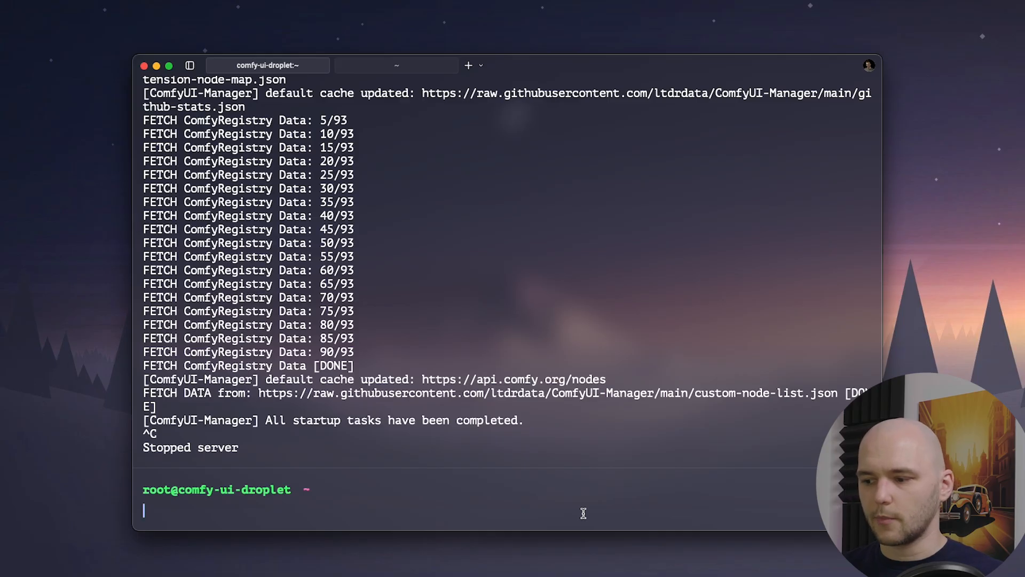
key("Return")
key("super+w")
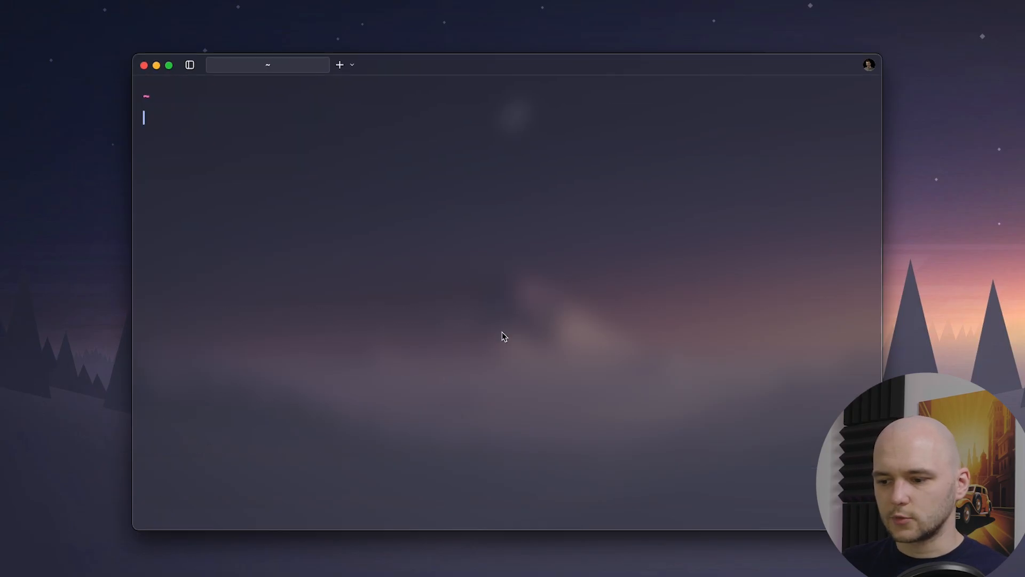
key("super+v")
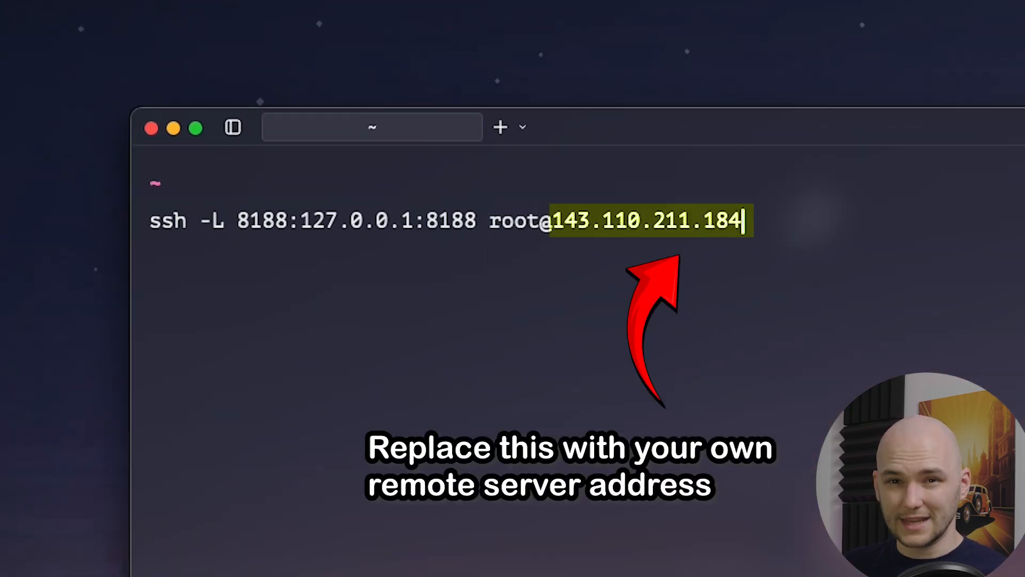
key("Return")
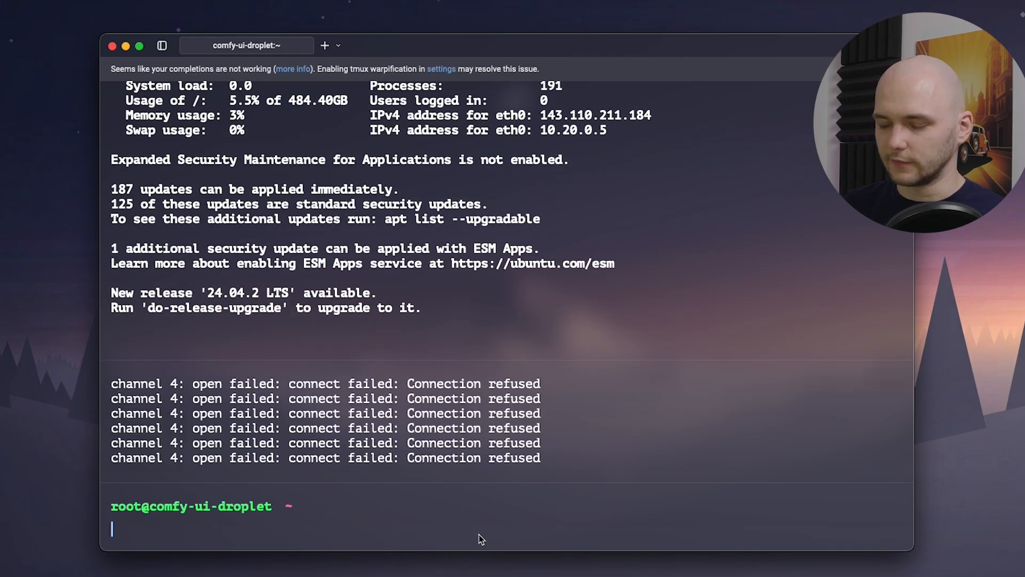
Launch ComfyUI on the droplet as a background process with comfy launch --background
type("fy")
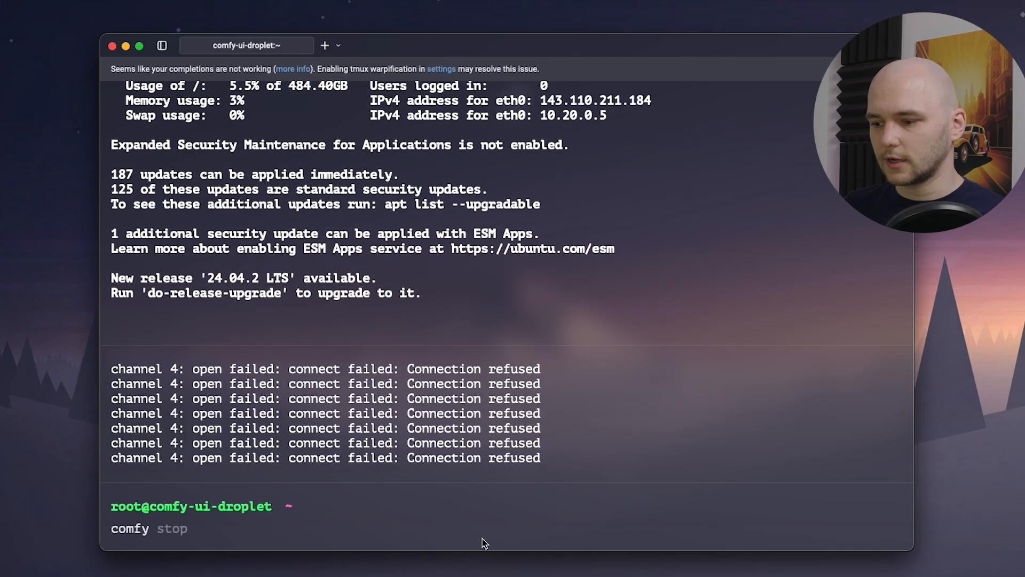
type(" launch")
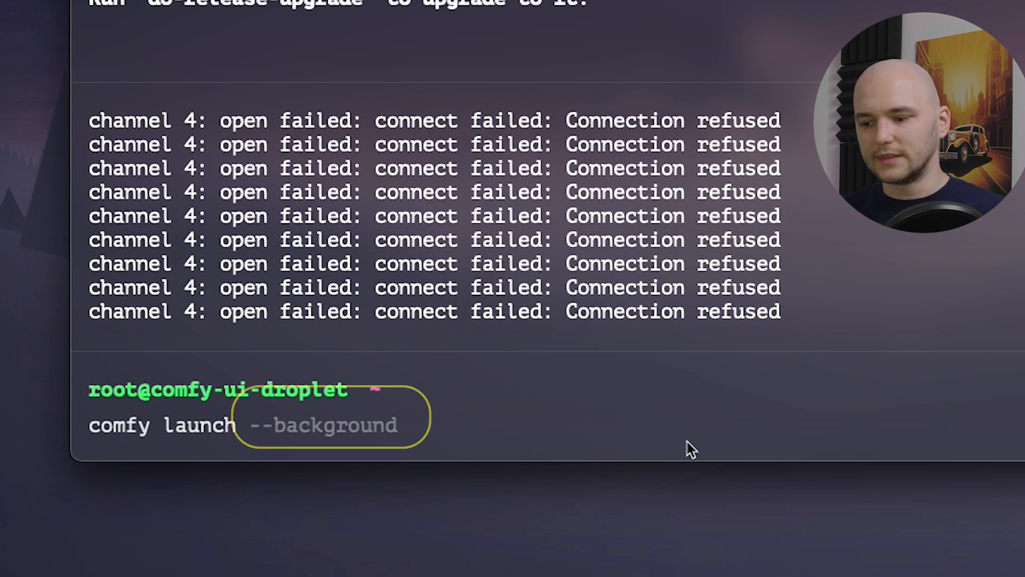
key("Right")
key("Return")
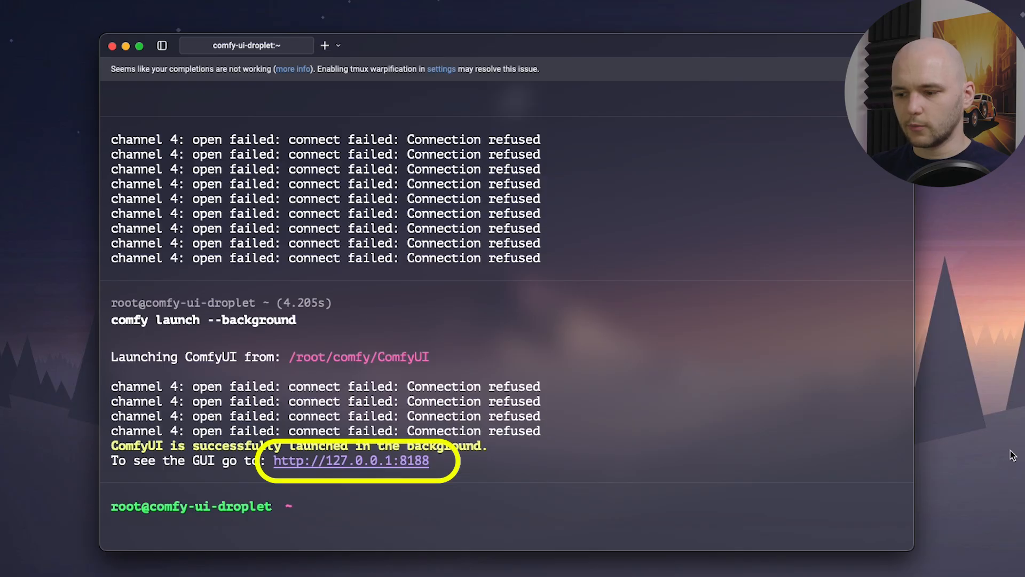
left_click(414, 461)
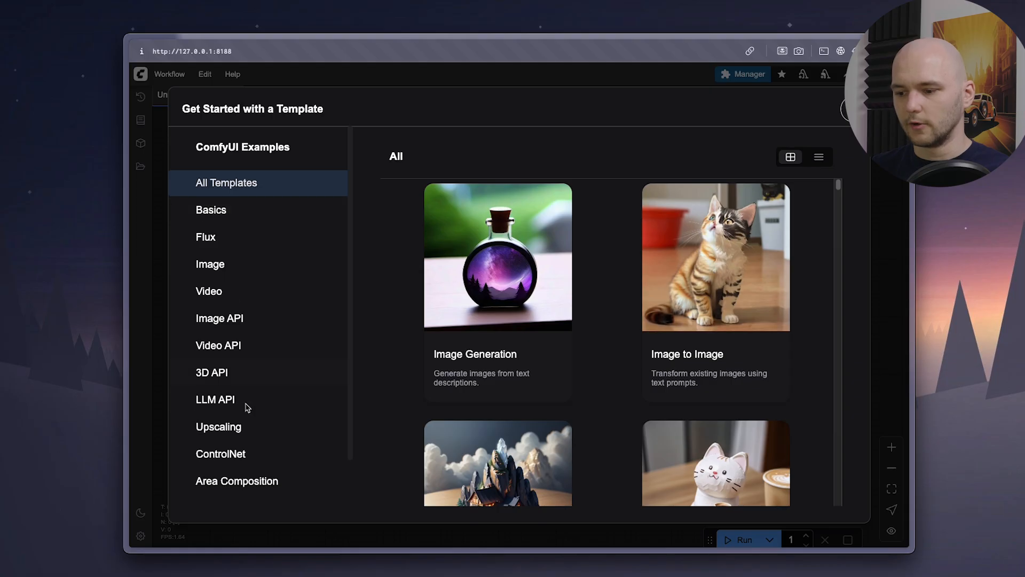
scroll(226, 400, "down", 1)
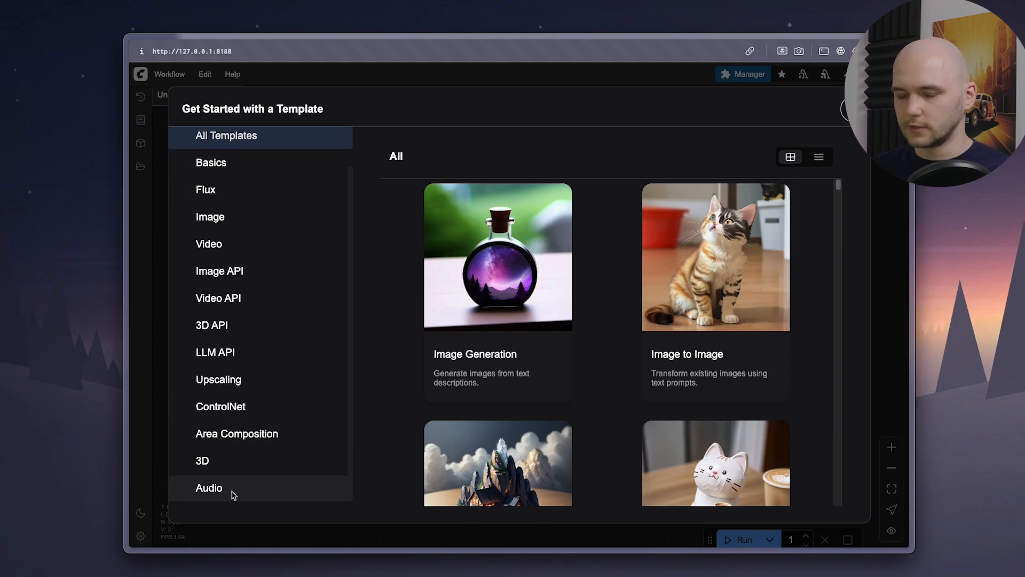
Look through the full template gallery and open the Video template category
scroll(550, 448, "down", 10)
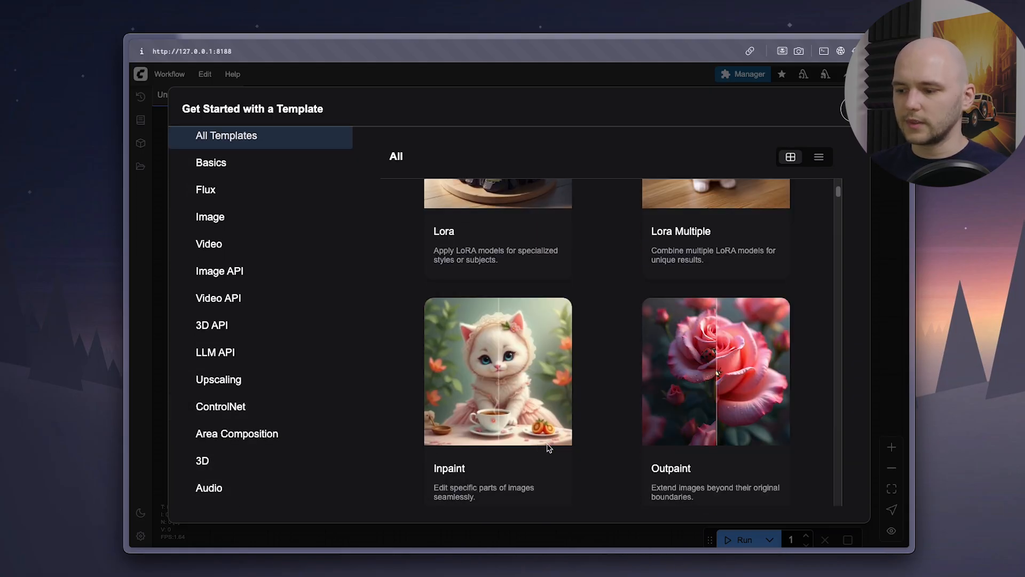
scroll(837, 202, "up", 10)
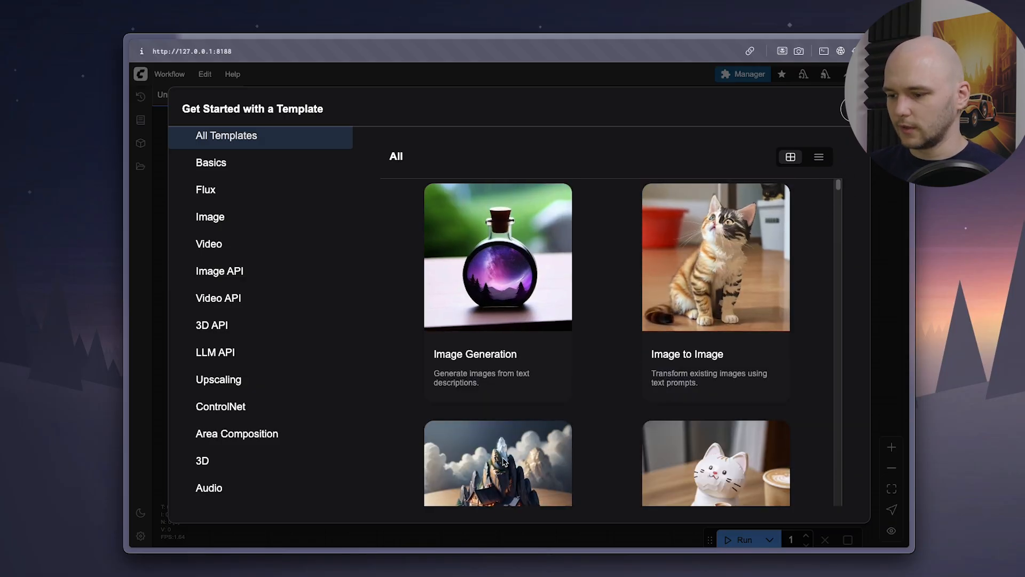
scroll(482, 395, "down", 3)
scroll(715, 403, "down", 4)
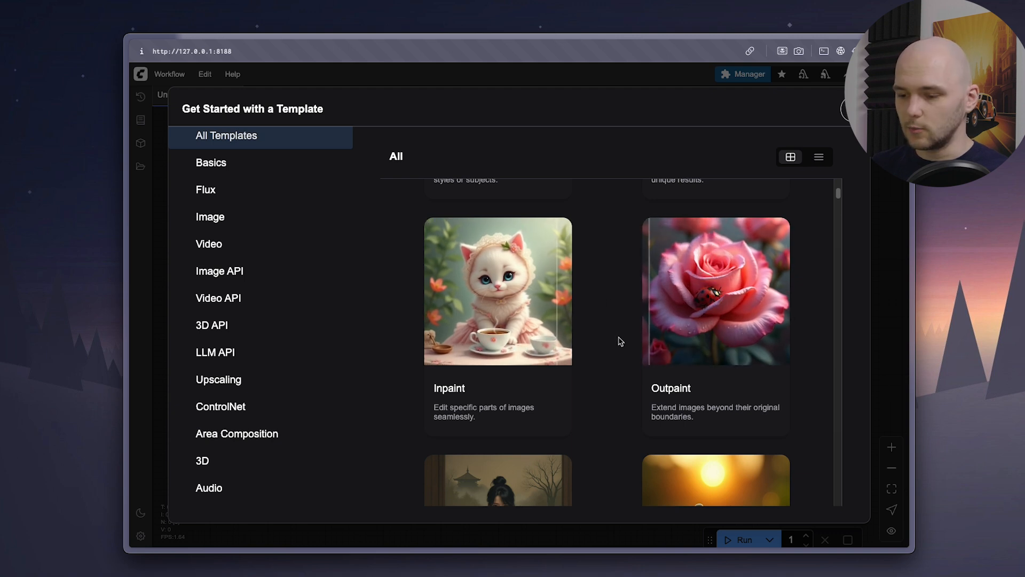
scroll(620, 341, "down", 4)
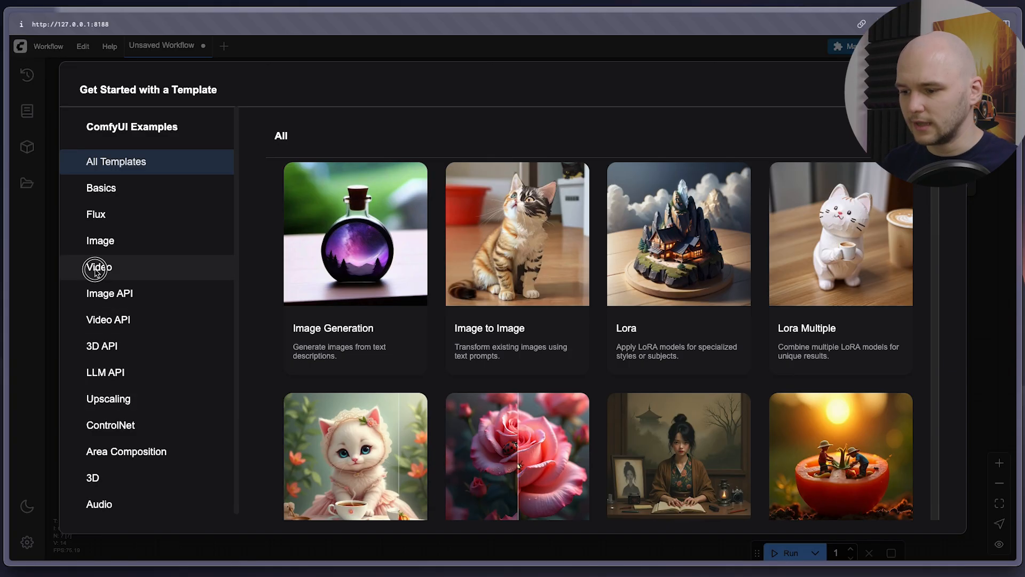
left_click(95, 269)
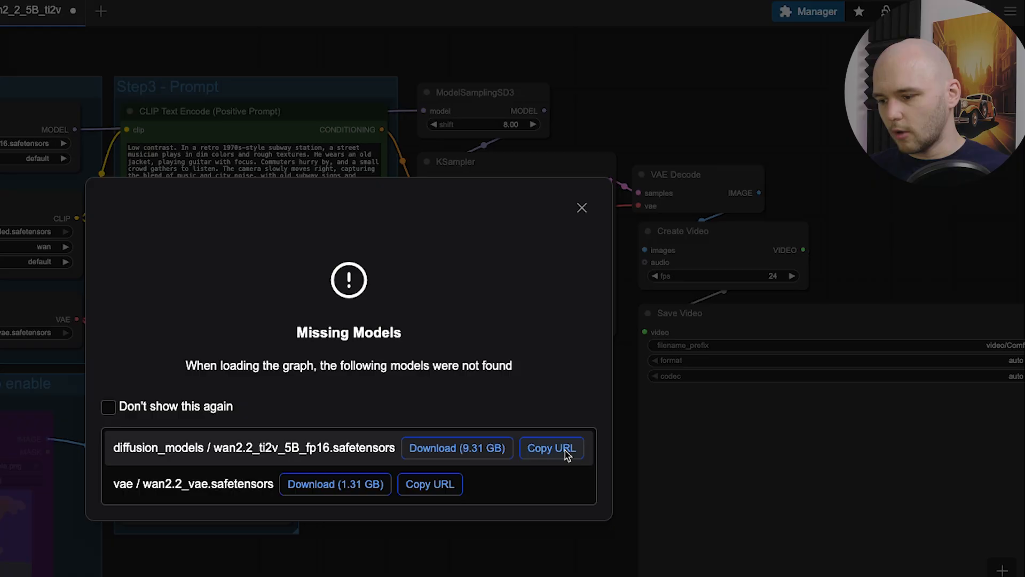
Copy the URL of the missing wan2.2_ti2v_5B_fp16.safetensors model and run comfy model download --url with it on the droplet
left_click(568, 454)
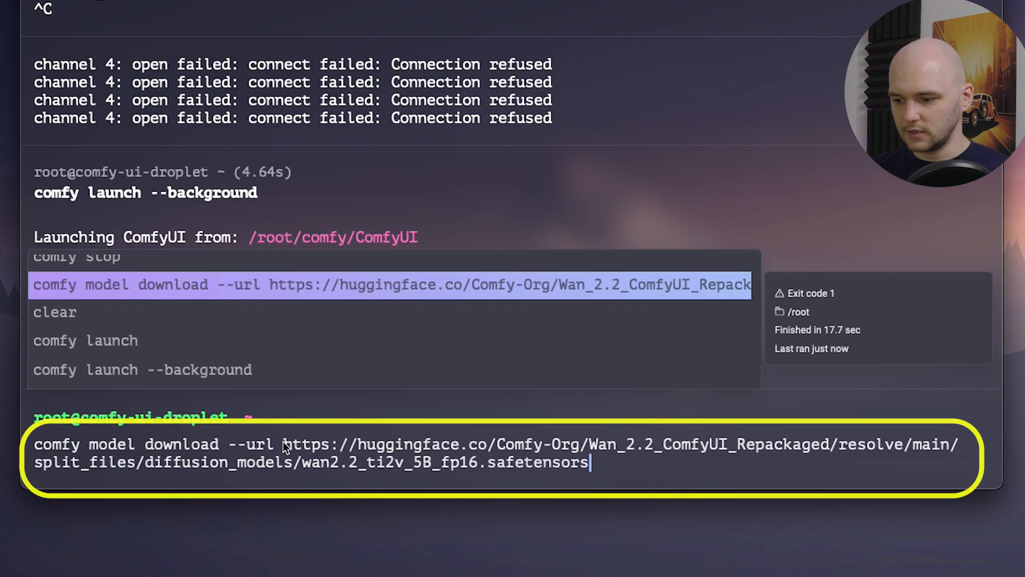
left_click_drag(322, 476, 545, 495)
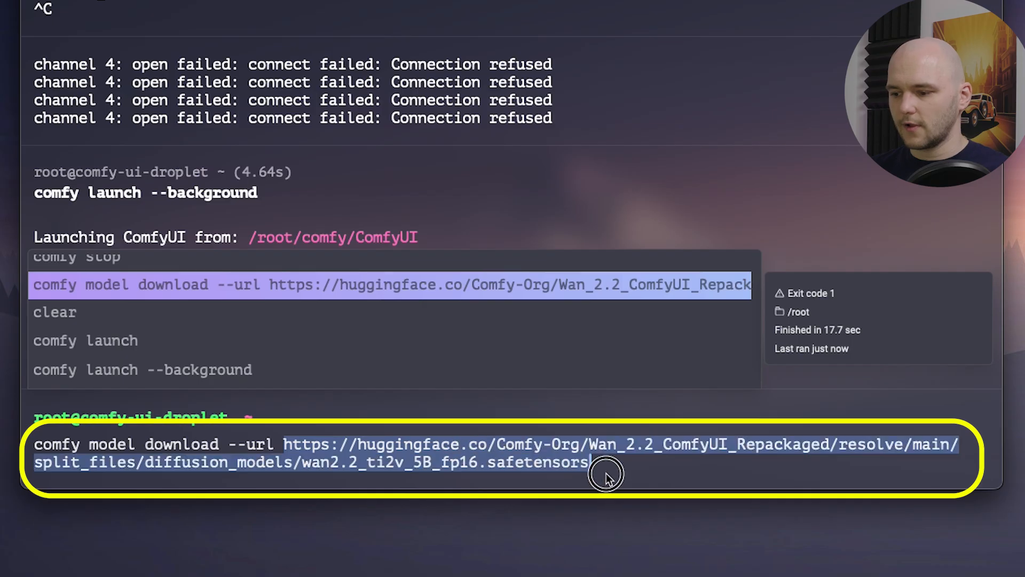
left_click_drag(606, 475, 609, 479)
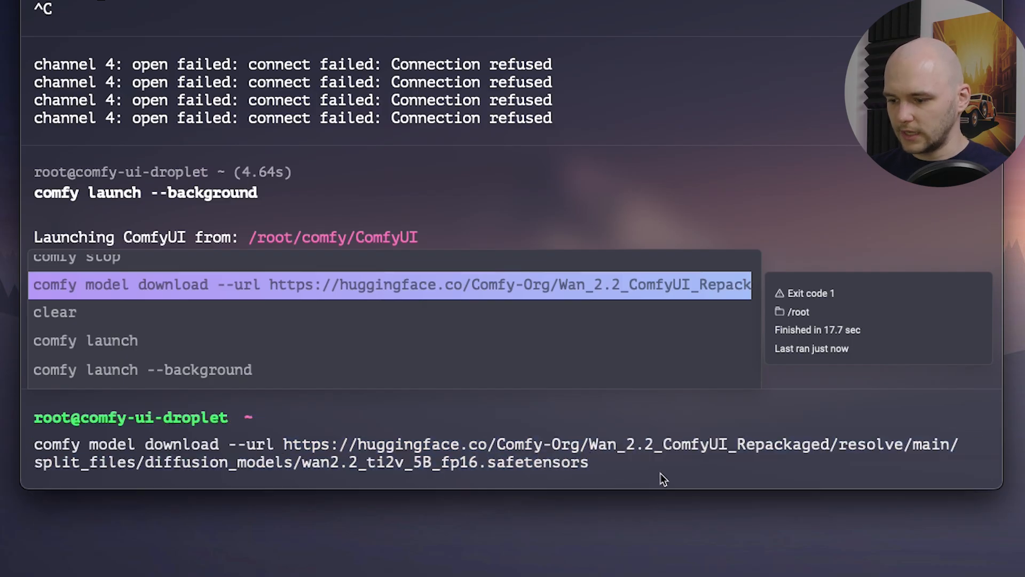
key("Return")
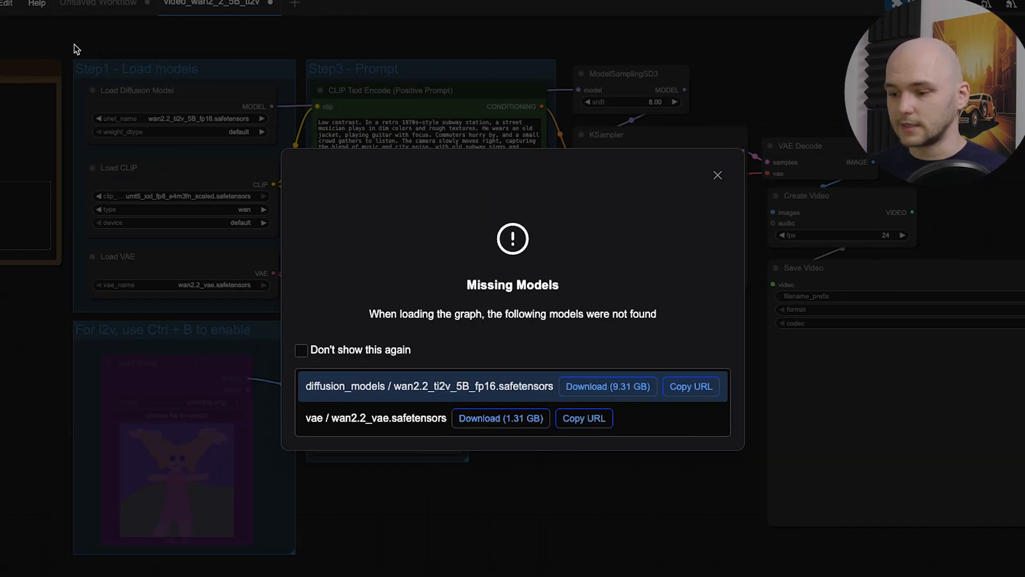
Enter diffusion_models as the model type path for the download and leave the base model blank
mouse_move(1, 289)
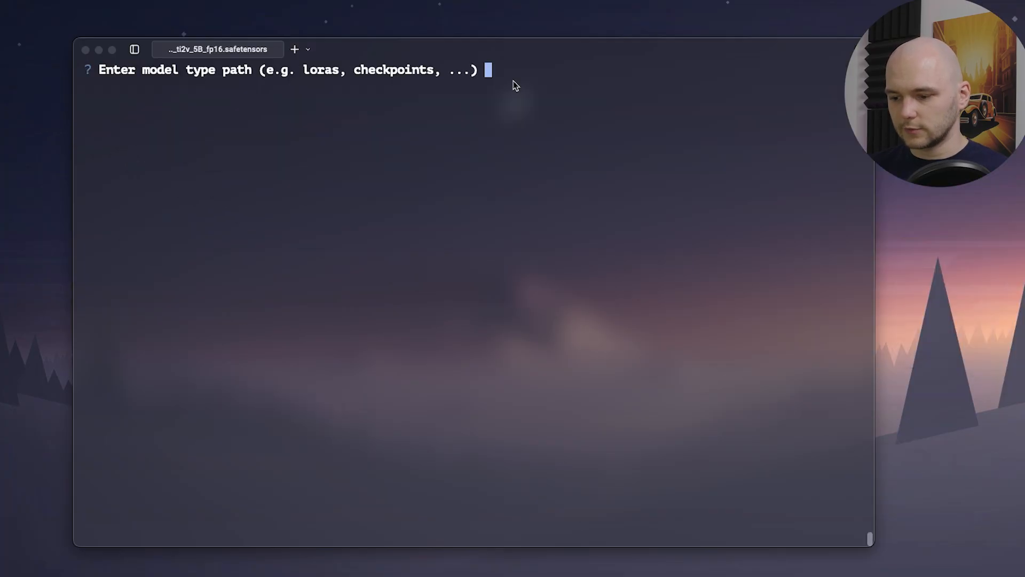
type("diffusion_models")
key("Return")
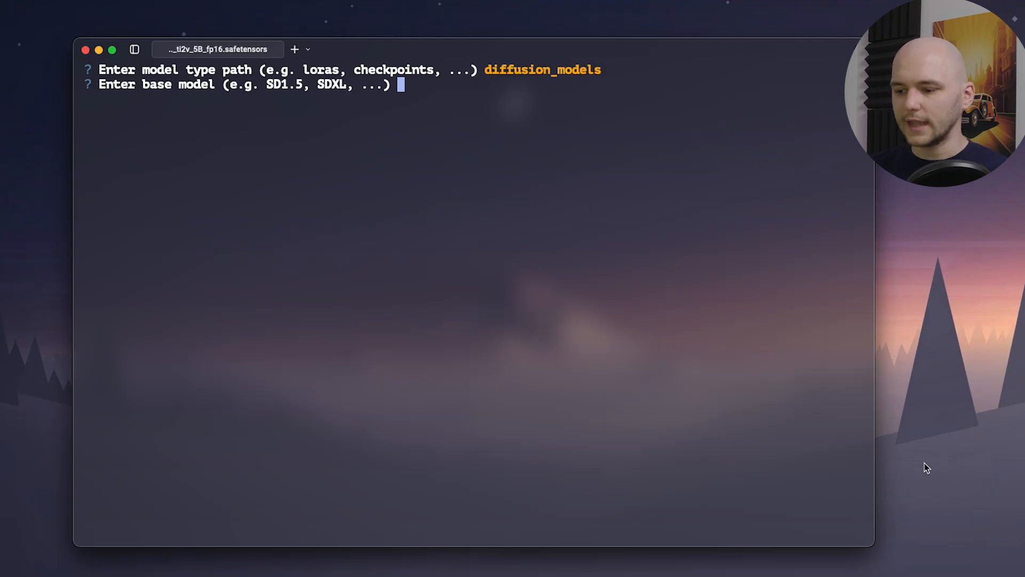
key("Return")
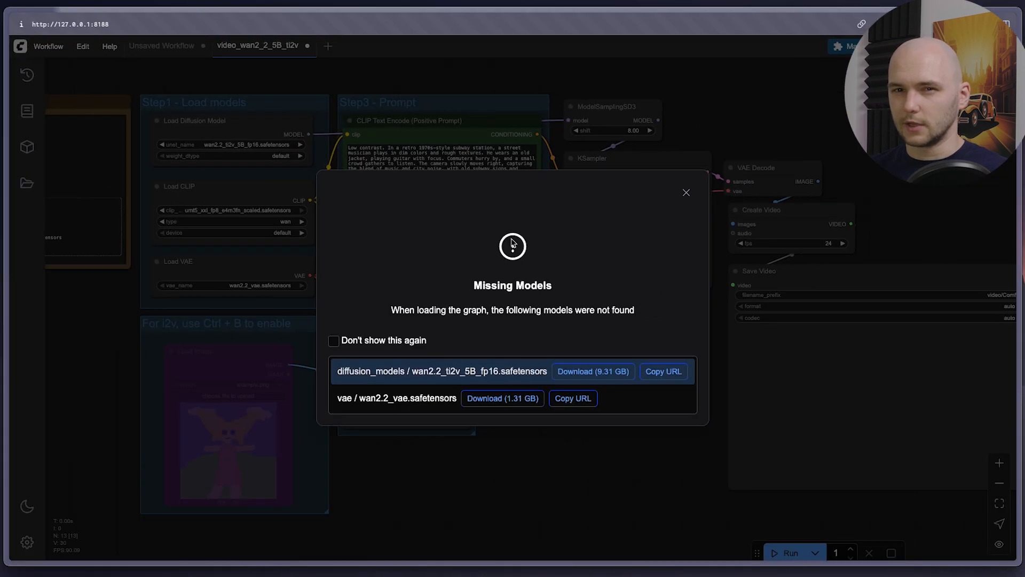
Reload the ComfyUI workflow page and copy the download URL of wan2.2_vae.safetensors
left_click(191, 149)
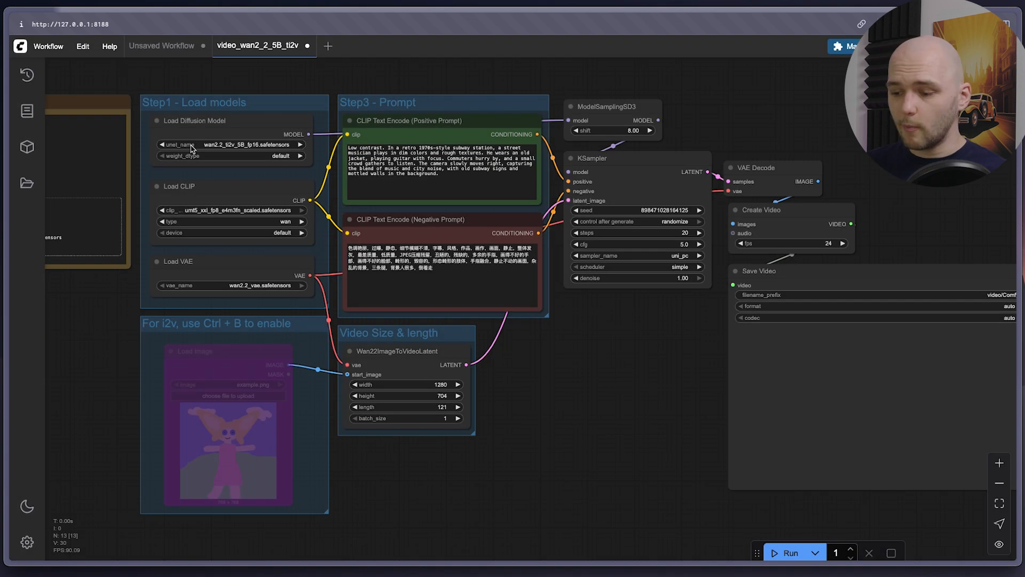
key("super+r")
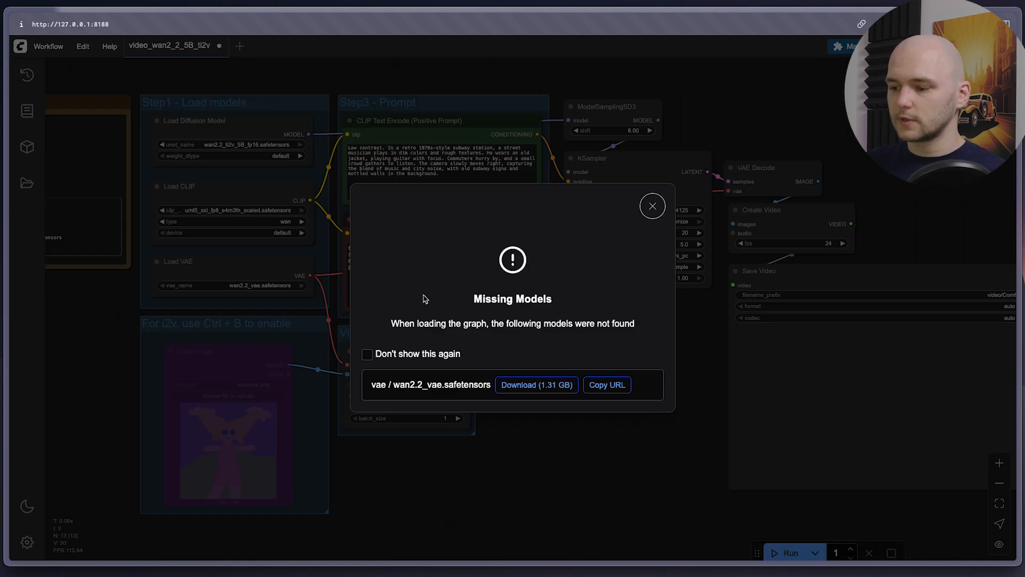
left_click(602, 390)
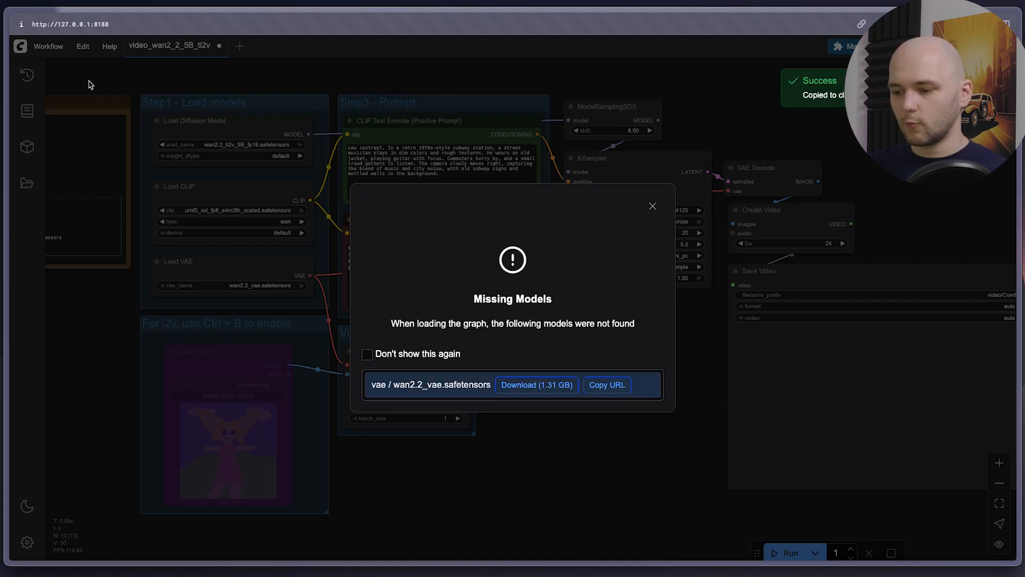
Switch to the terminal and download the VAE model from the copied URL, using vae as model type path and accepting the remaining defaults
left_click(29, 23)
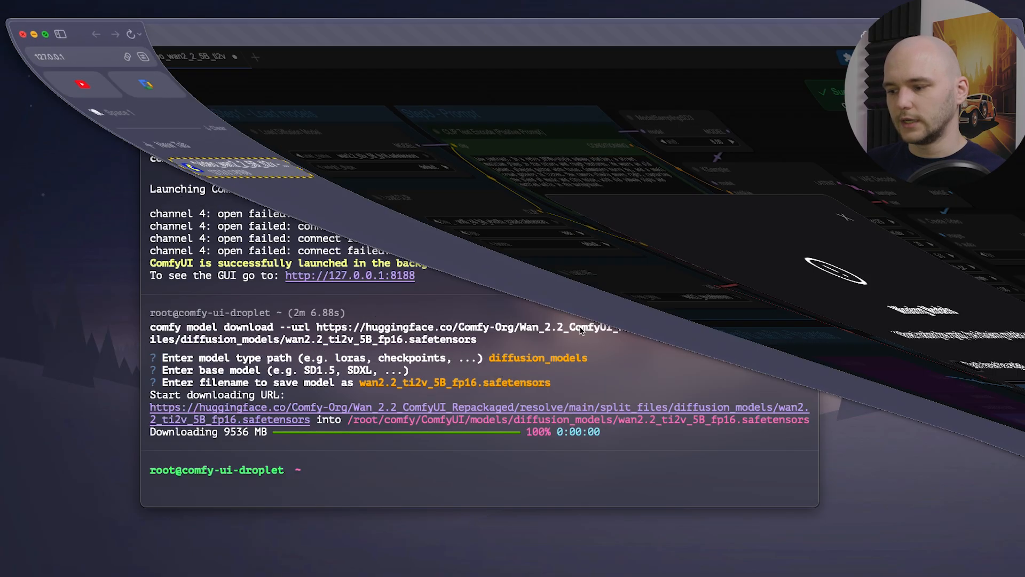
key("Up")
type("ve")
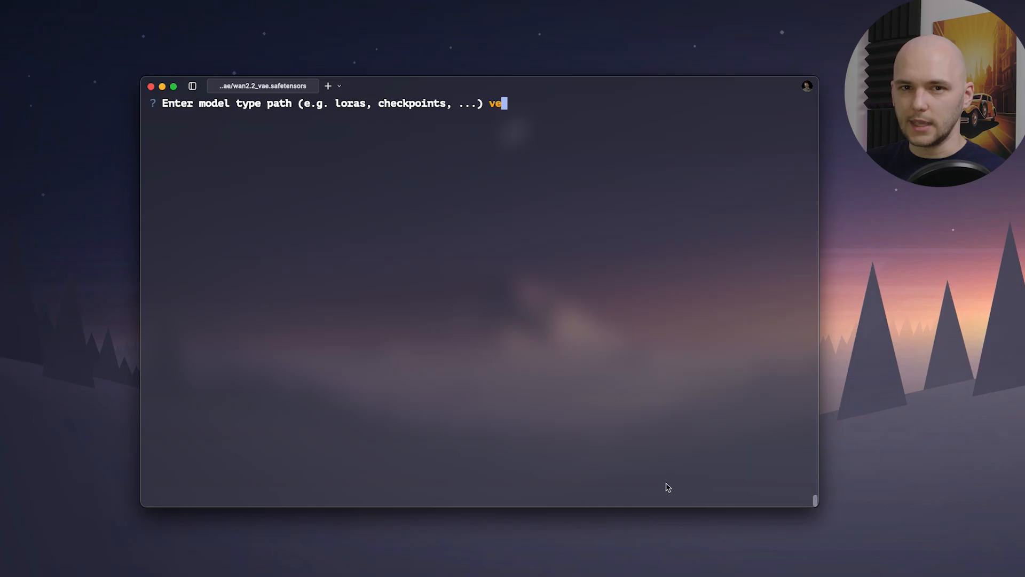
type("e")
key("Return")
key("Return")
key("Return")
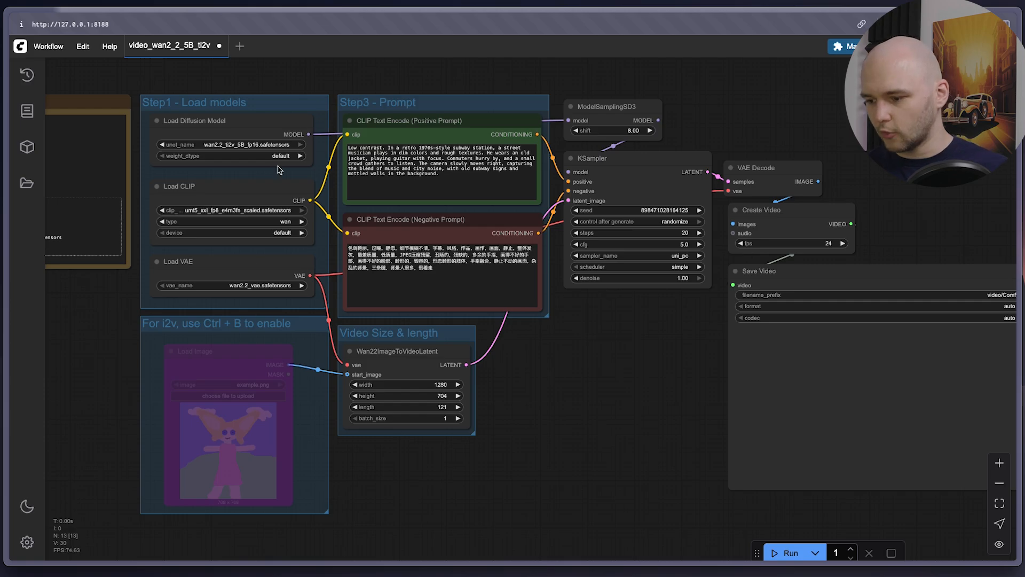
Examine the workflow's model links, model loaders, positive and negative prompts, video size settings, sampler and video output nodes
left_click_drag(548, 479, 723, 477)
scroll(213, 326, "up", 1)
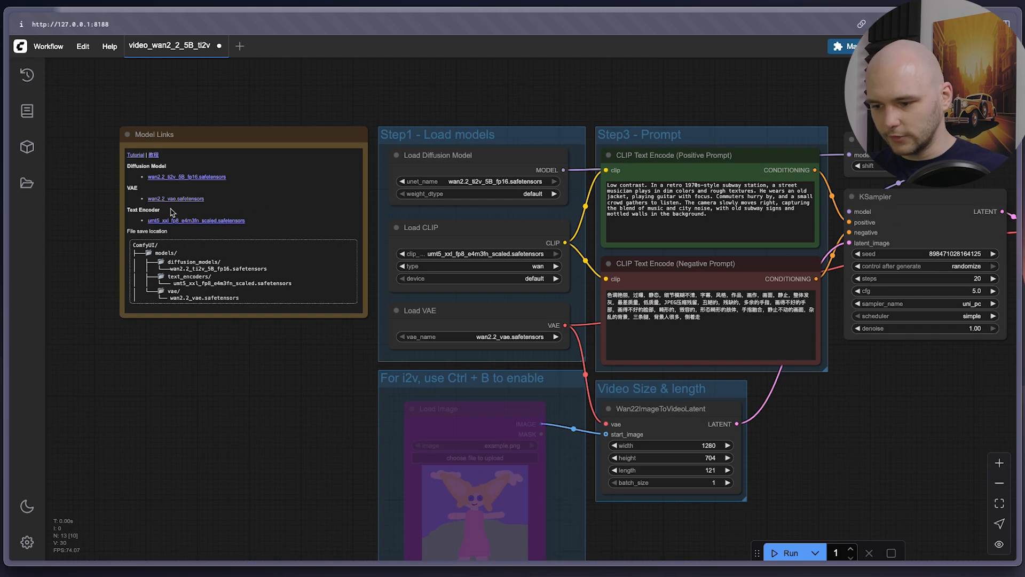
left_click_drag(243, 352, 108, 303)
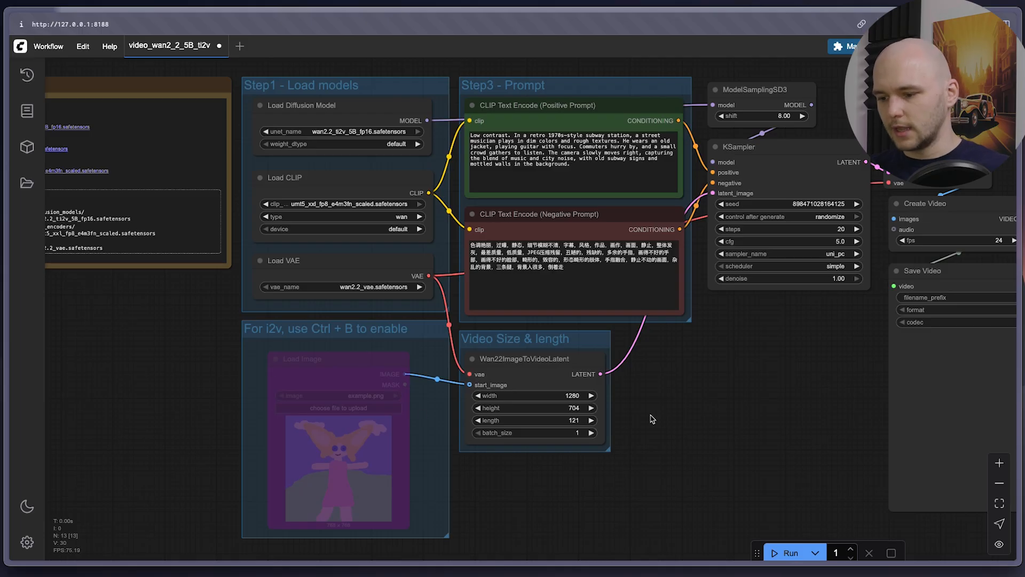
scroll(656, 401, "up", 1)
left_click_drag(656, 401, 593, 456)
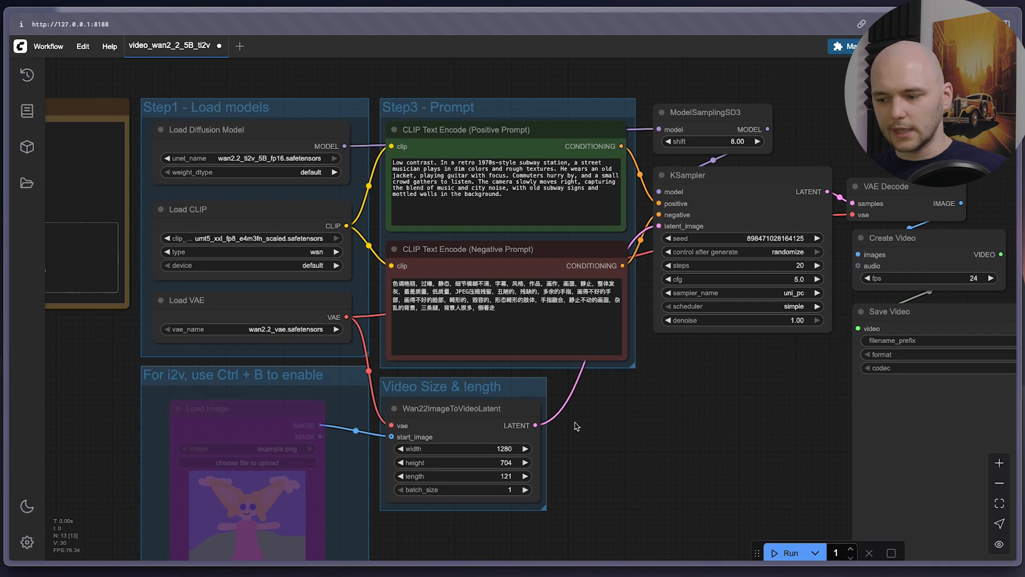
left_click_drag(498, 308, 397, 284)
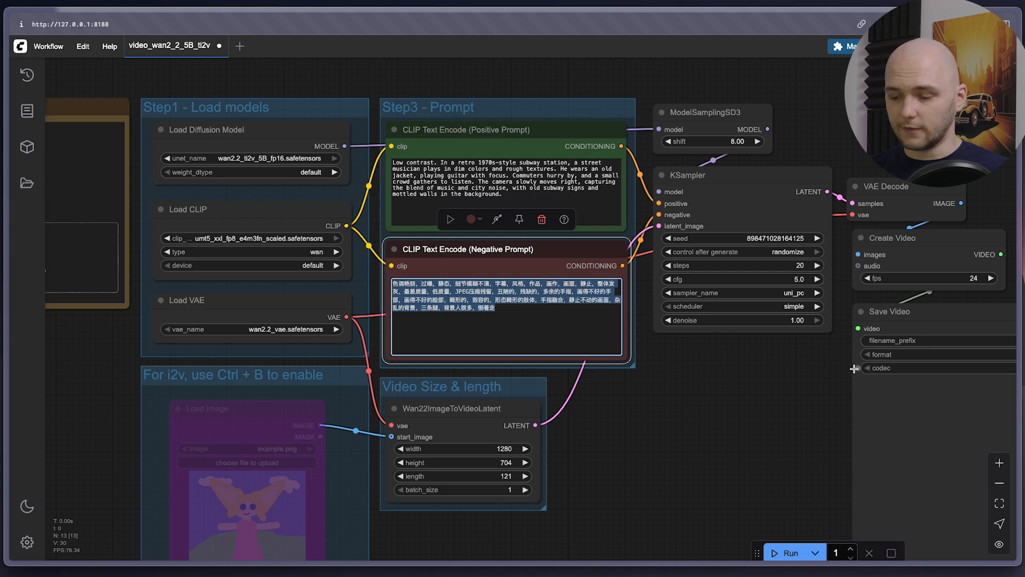
scroll(555, 181, "up", 5)
left_click_drag(1005, 151, 1006, 155)
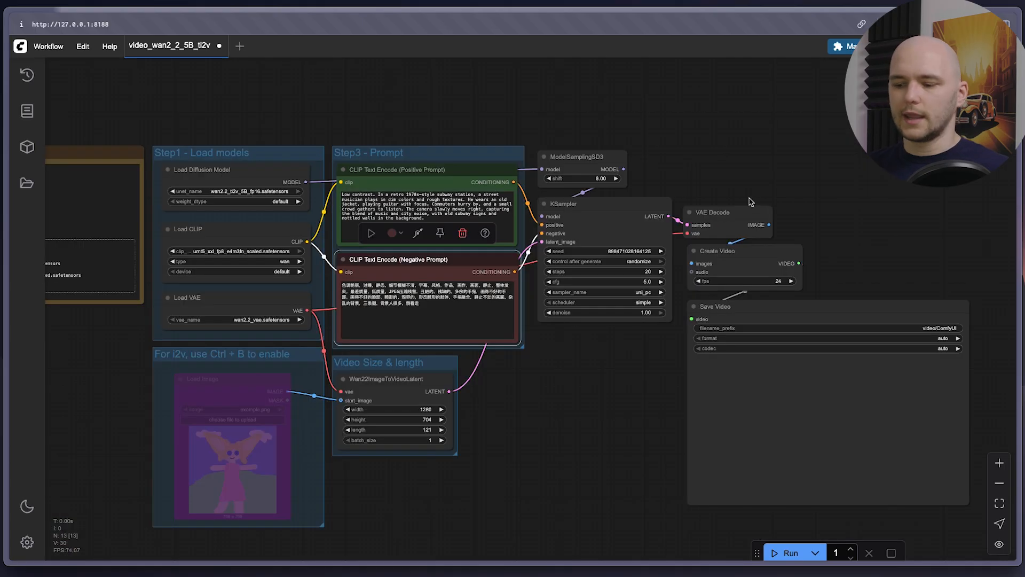
left_click_drag(751, 201, 629, 174)
scroll(629, 174, "down", 1)
scroll(783, 201, "up", 1)
left_click_drag(784, 208, 819, 246)
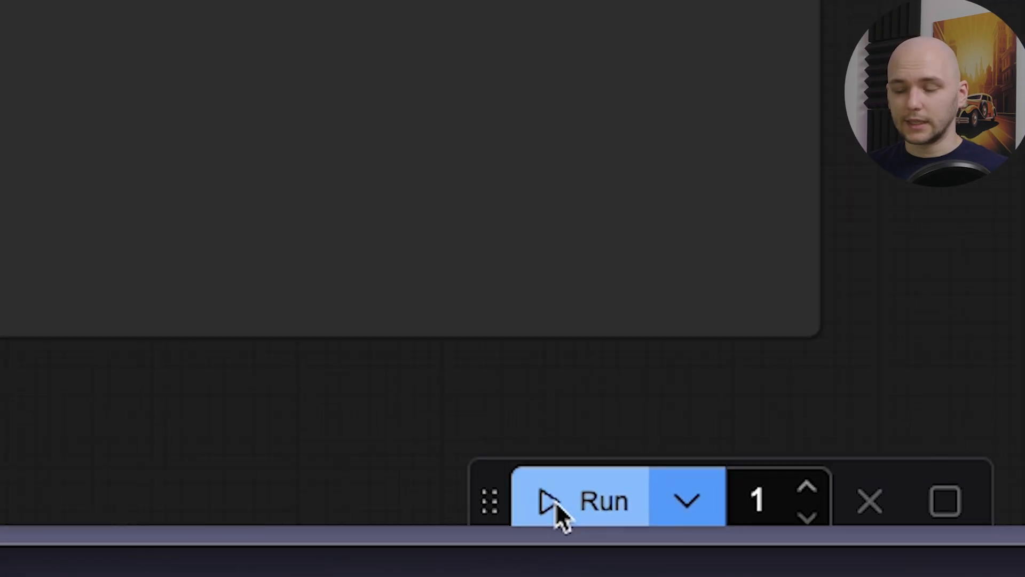
Run the workflow with the template's default prompt and play the generated video in the Save Video node
left_click(777, 554)
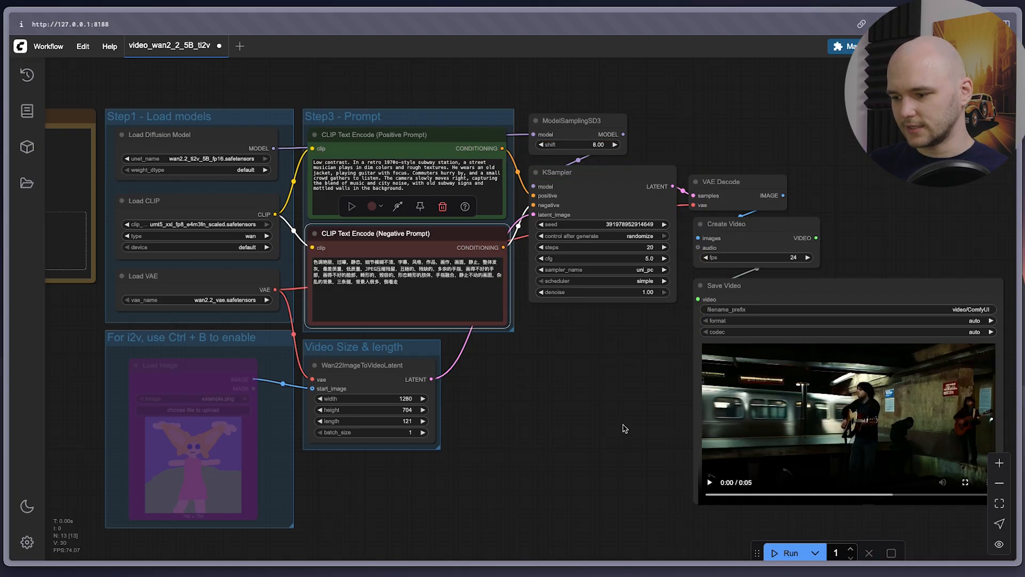
scroll(623, 428, "down", 1)
left_click_drag(623, 427, 522, 418)
scroll(671, 444, "up", 8)
left_click(512, 475)
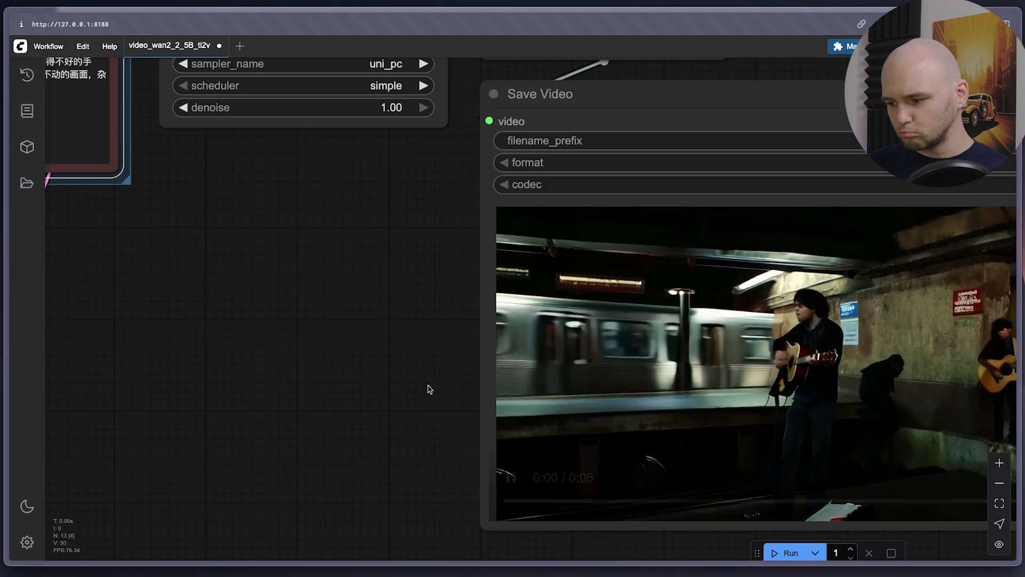
left_click_drag(428, 389, 320, 382)
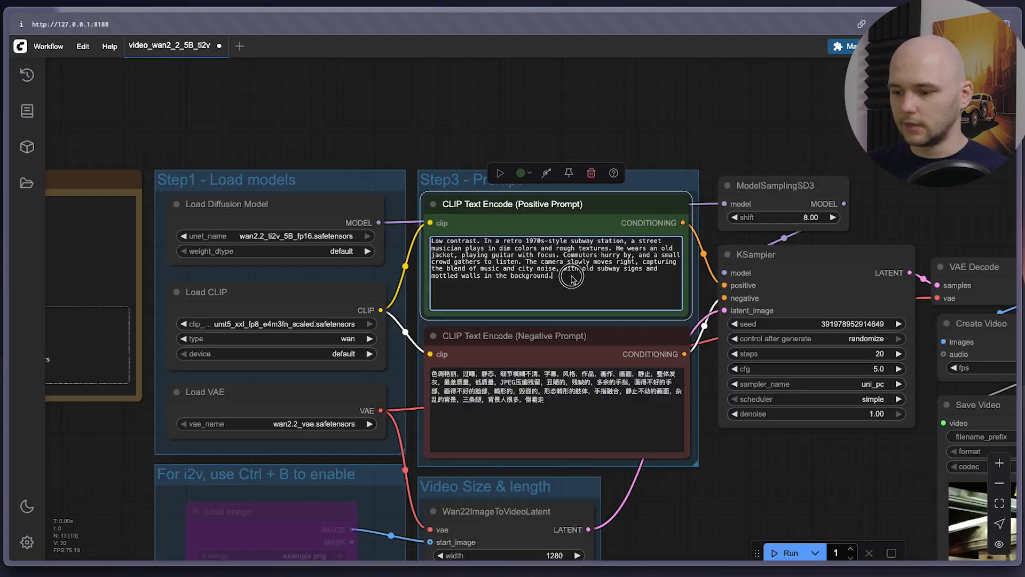
Replace the positive prompt with a silly cartoon gnome with an axe running through a meadow, pixar style, deer and castle in the background, sunny day
key("ctrl+a")
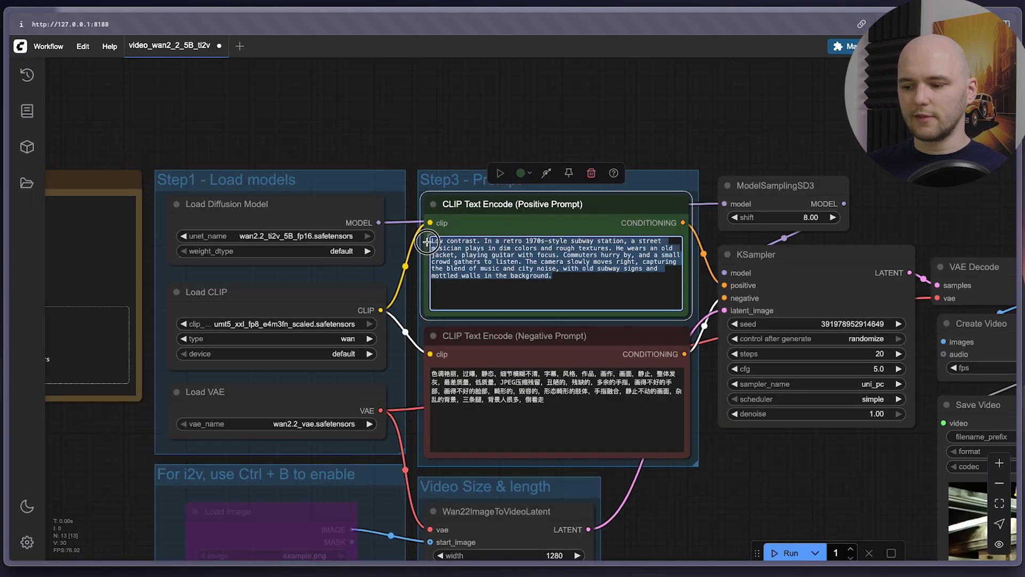
key("ctrl+v")
scroll(588, 275, "up", 3)
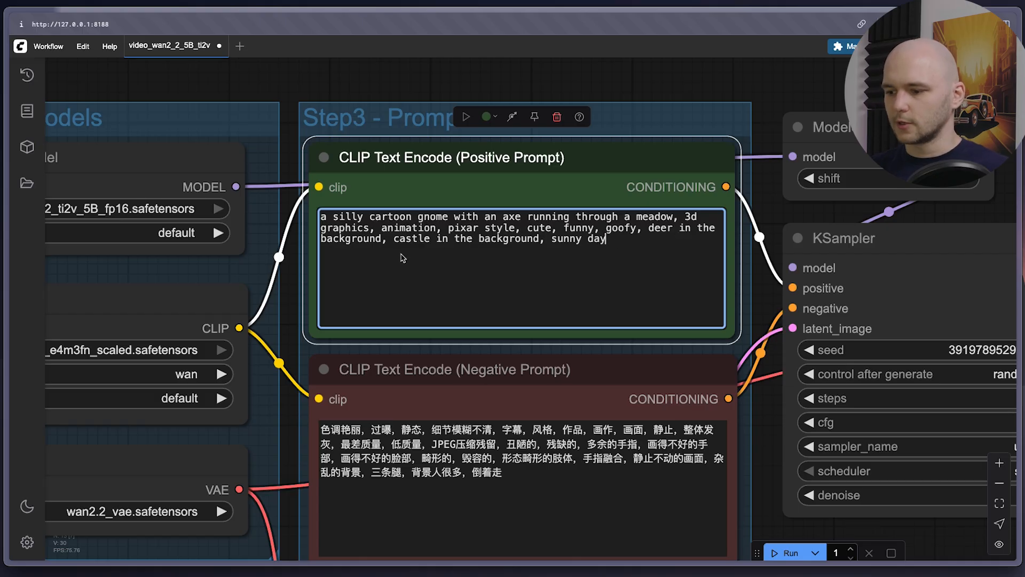
Set the video width to 720 in the Wan22ImageToVideoLatent node
left_click_drag(690, 295, 454, 262)
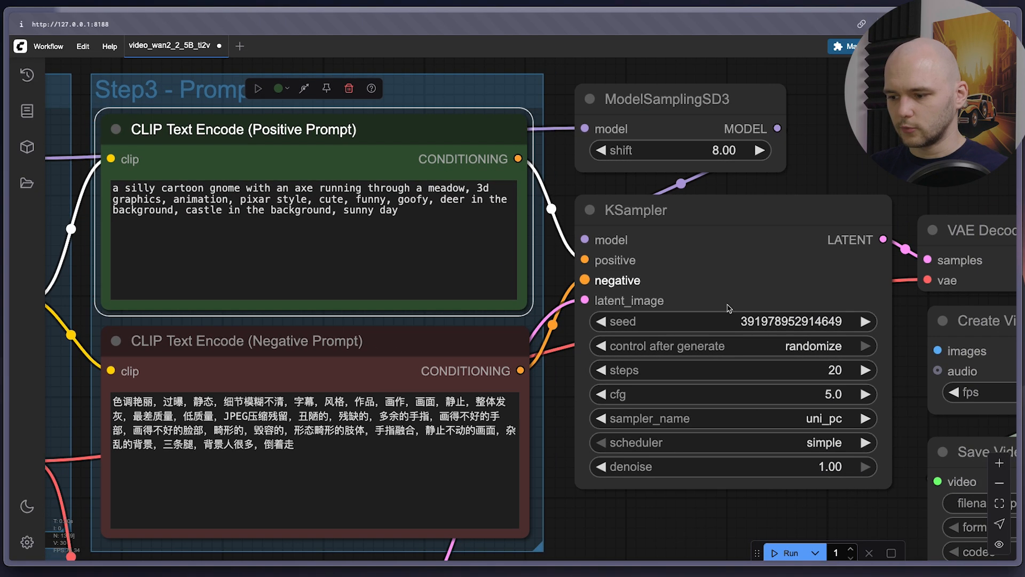
scroll(849, 345, "down", 3)
left_click_drag(817, 500, 906, 315)
scroll(906, 315, "down", 1)
left_click_drag(711, 410, 743, 372)
scroll(669, 393, "up", 4)
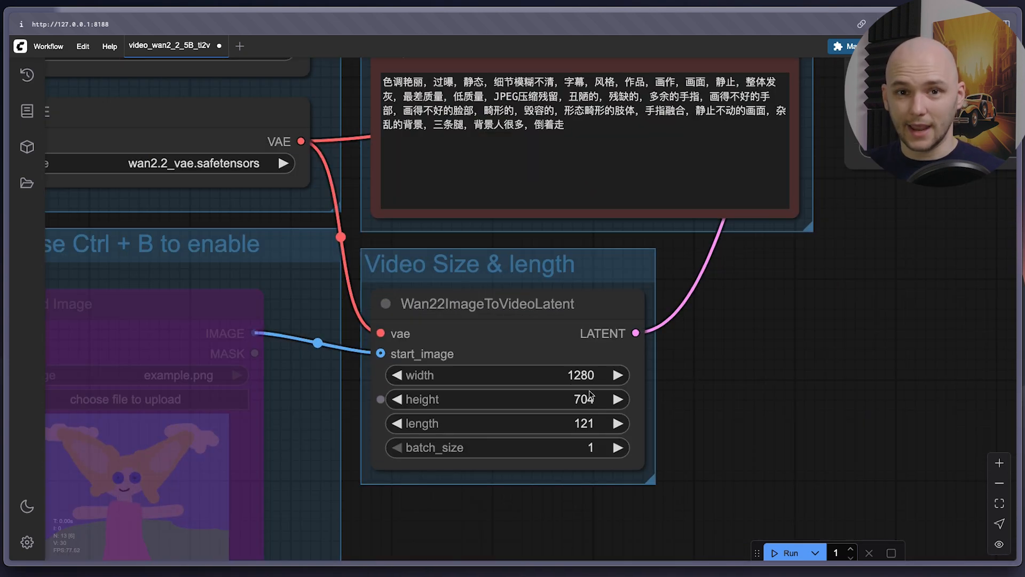
double_click(587, 376)
type("720")
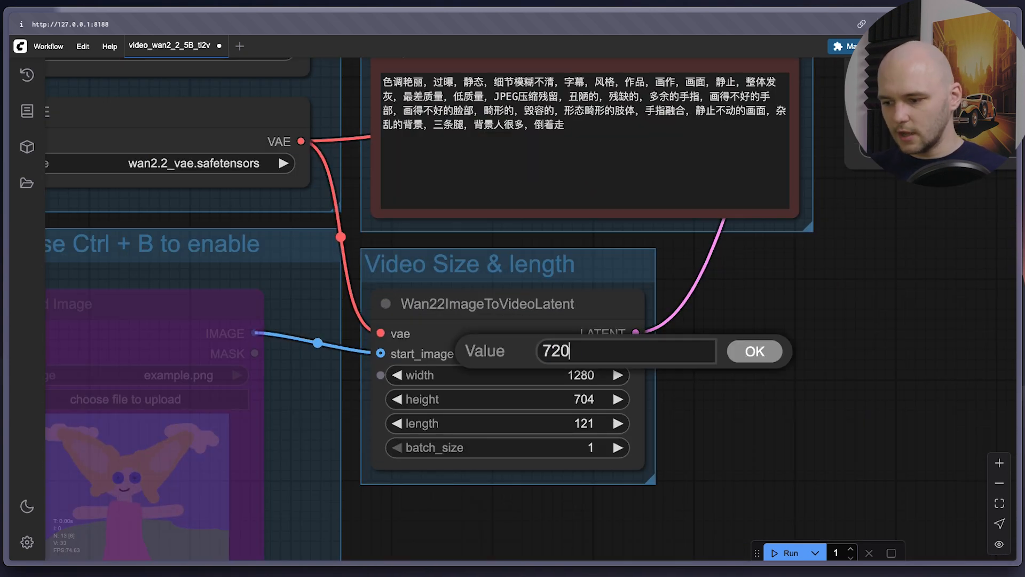
key("Return")
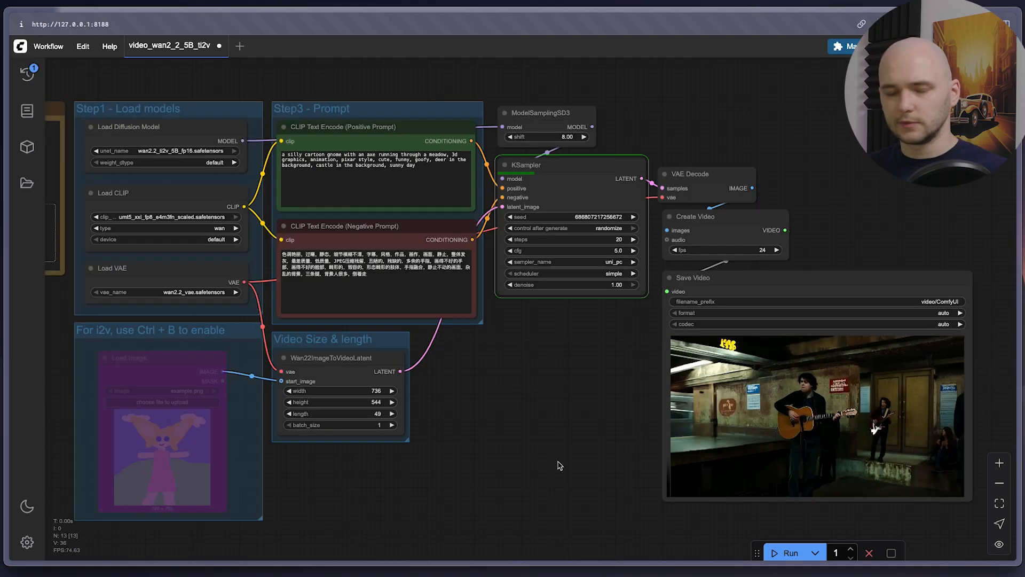
Play the newly generated gnome video in the Save Video node
scroll(533, 442, "up", 3)
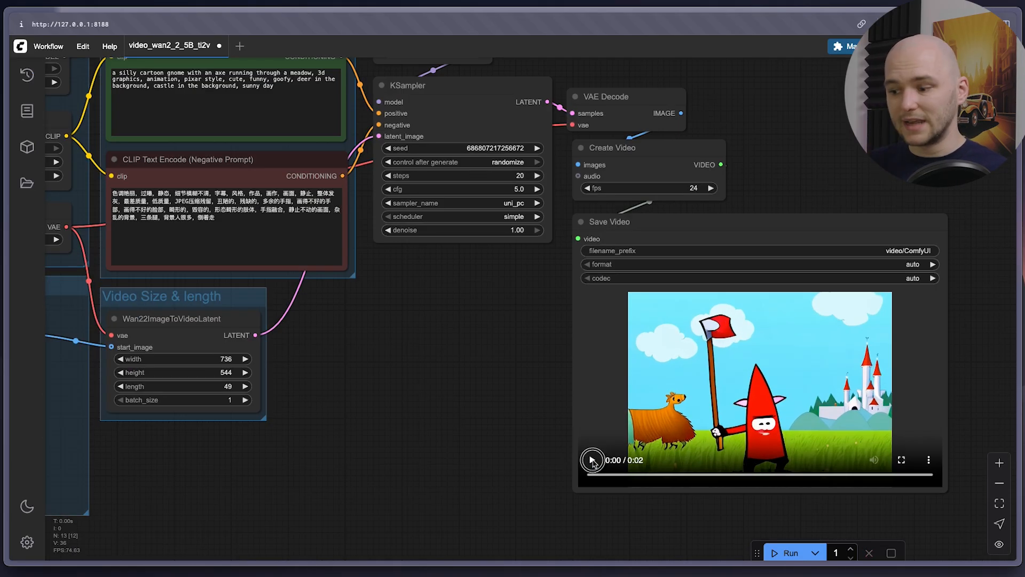
left_click(592, 460)
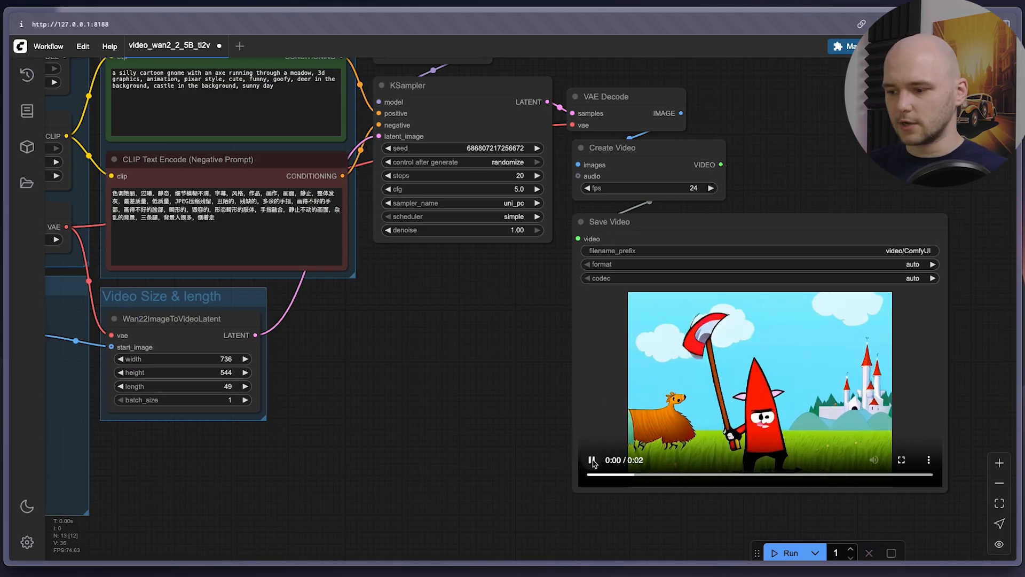
left_click_drag(538, 429, 487, 420)
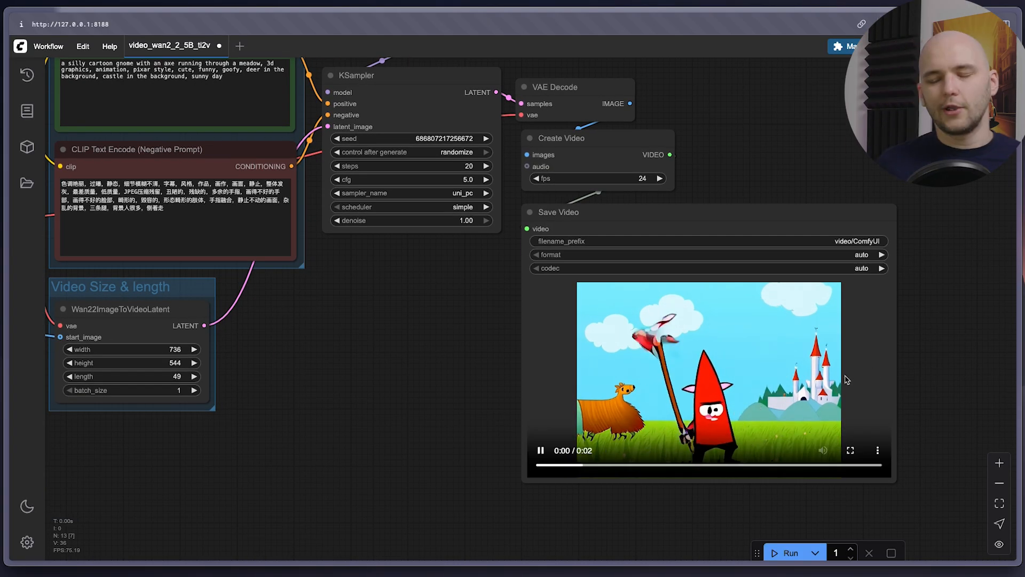
left_click_drag(918, 371, 878, 320)
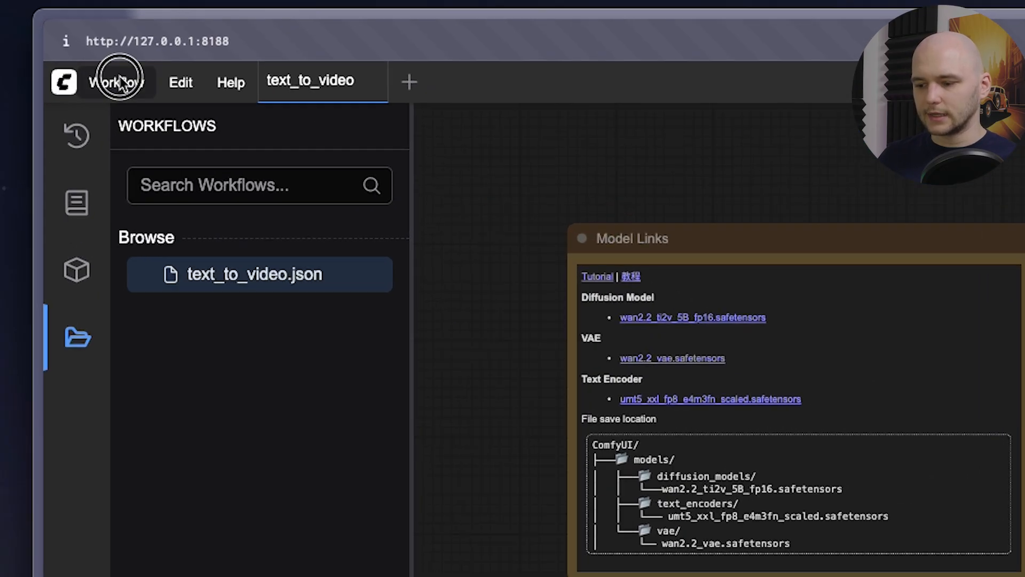
Open the OmniGen2 Text to Image workflow from the Image category of the templates
left_click(48, 46)
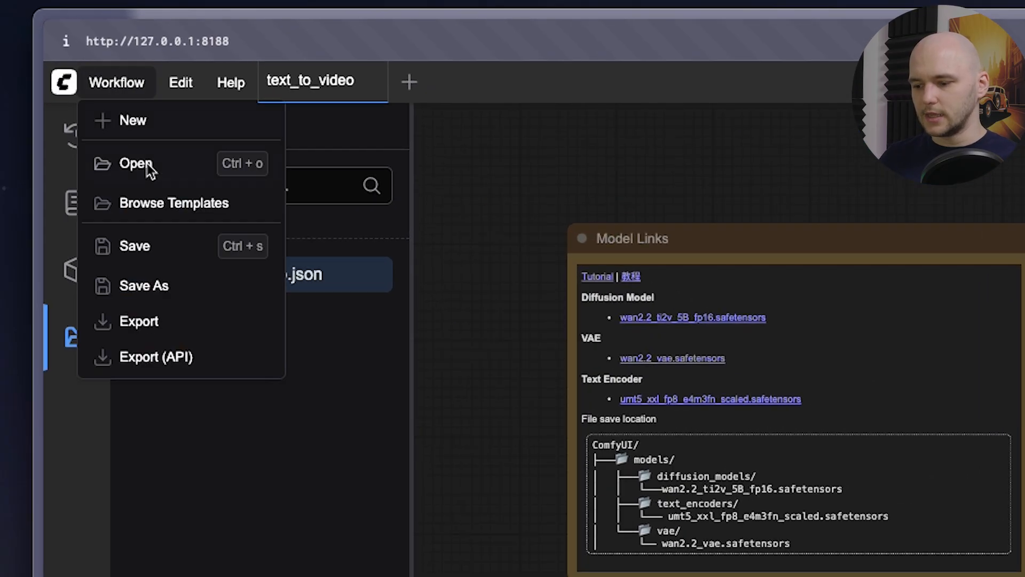
left_click(198, 205)
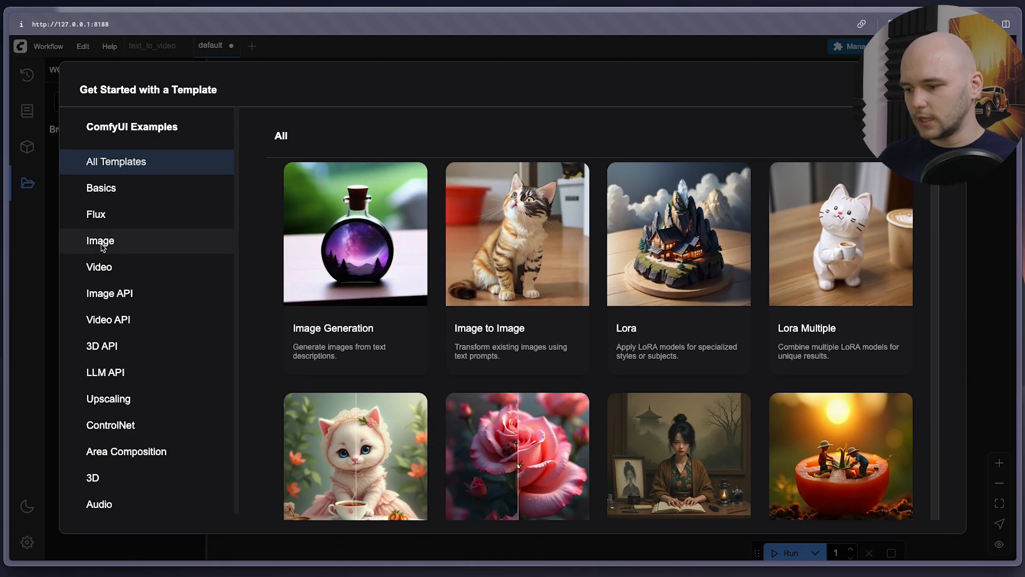
left_click(101, 242)
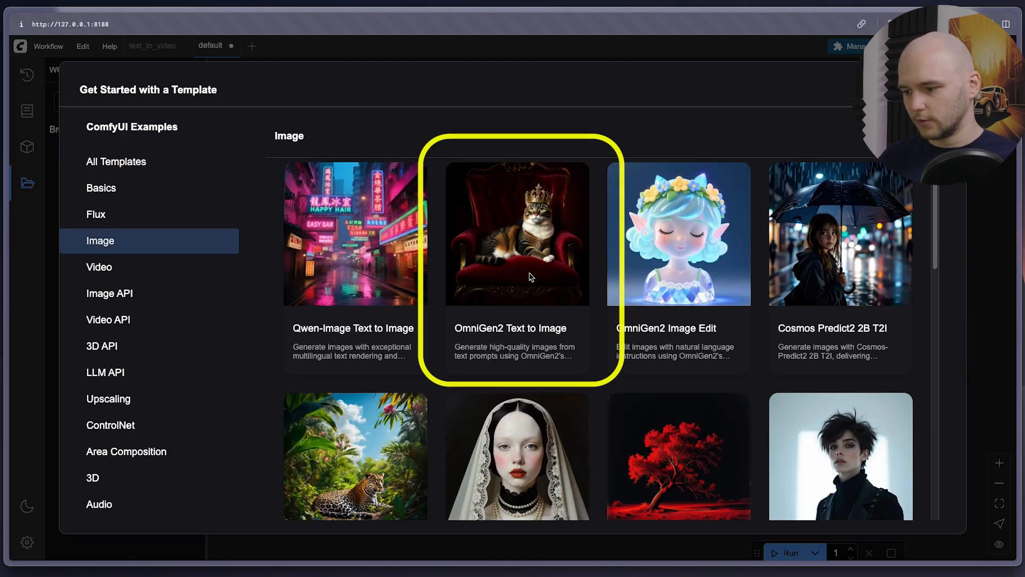
left_click(562, 284)
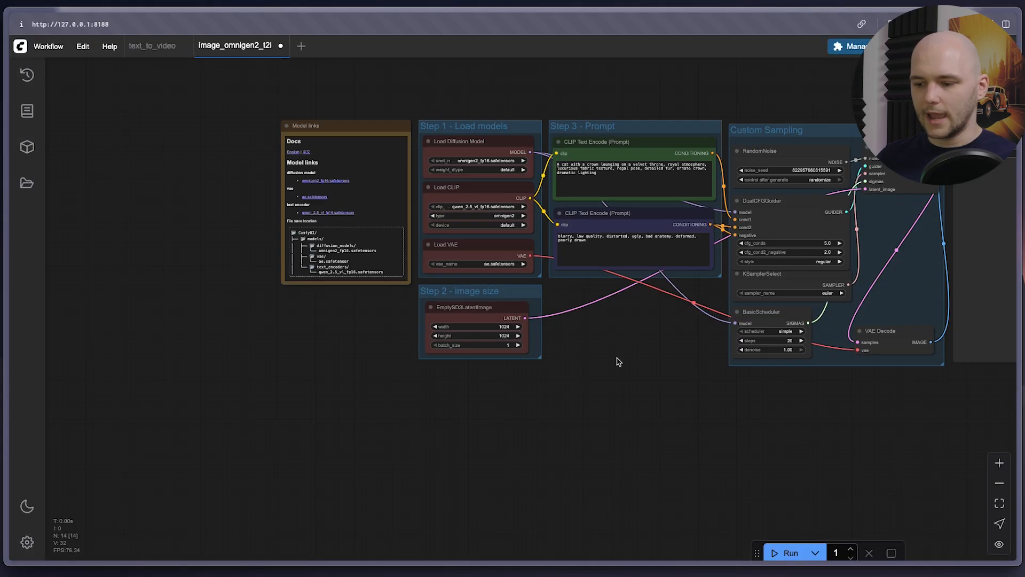
Copy all nodes of the OmniGen2 workflow into the text_to_video workflow and place them to the left of the Wan nodes
left_click_drag(613, 359, 522, 385)
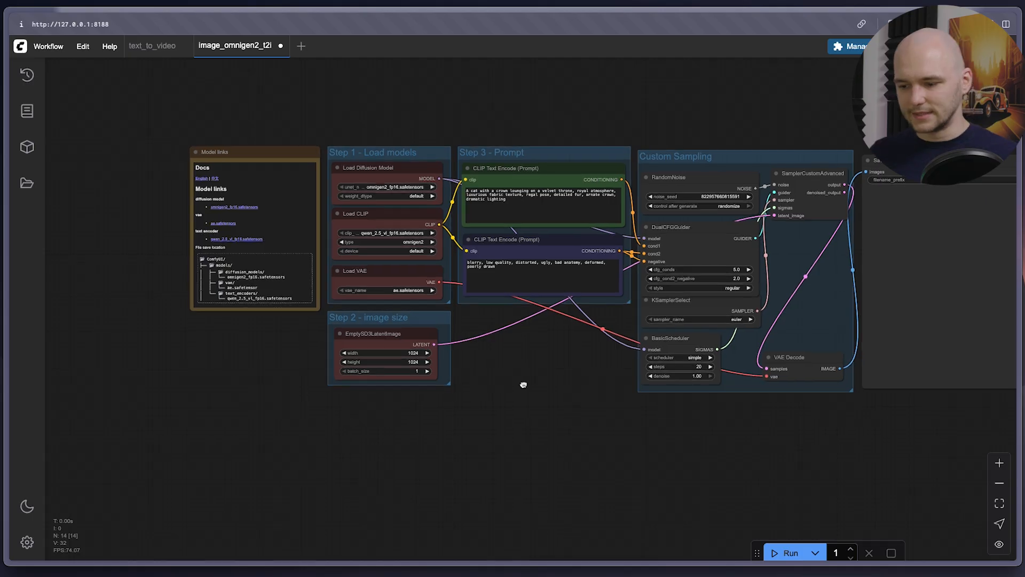
left_click_drag(133, 110, 979, 433)
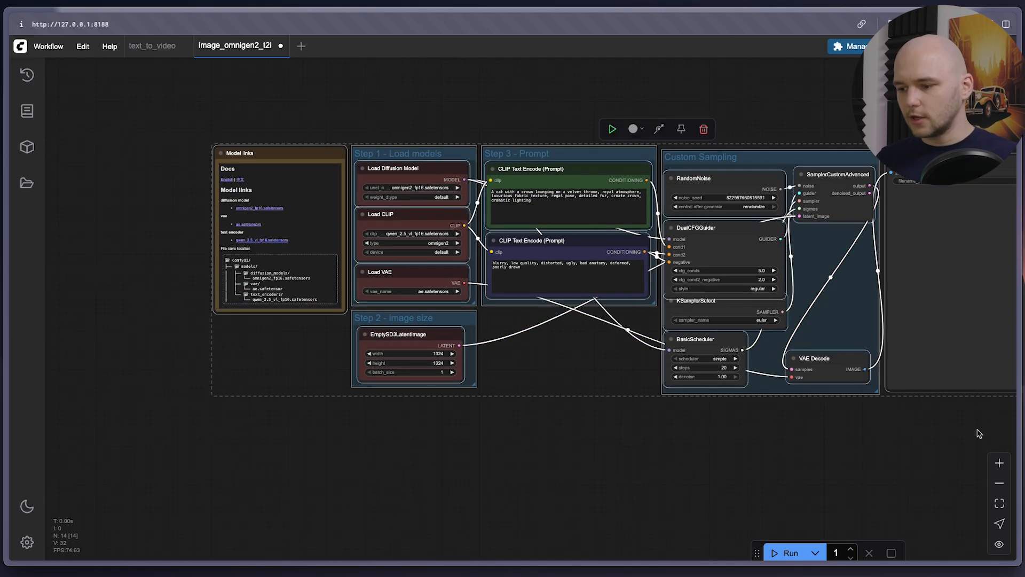
left_click(152, 46)
scroll(332, 233, "down", 5)
left_click_drag(331, 234, 718, 248)
scroll(386, 278, "up", 1)
key("ctrl+v")
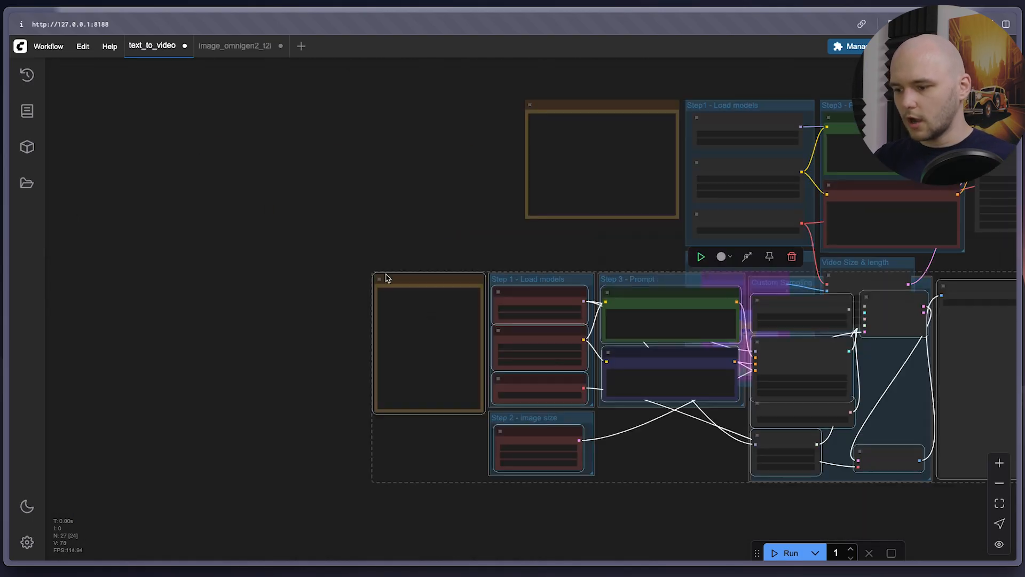
left_click_drag(672, 287, 228, 265)
scroll(705, 427, "up", 5)
scroll(694, 406, "down", 1)
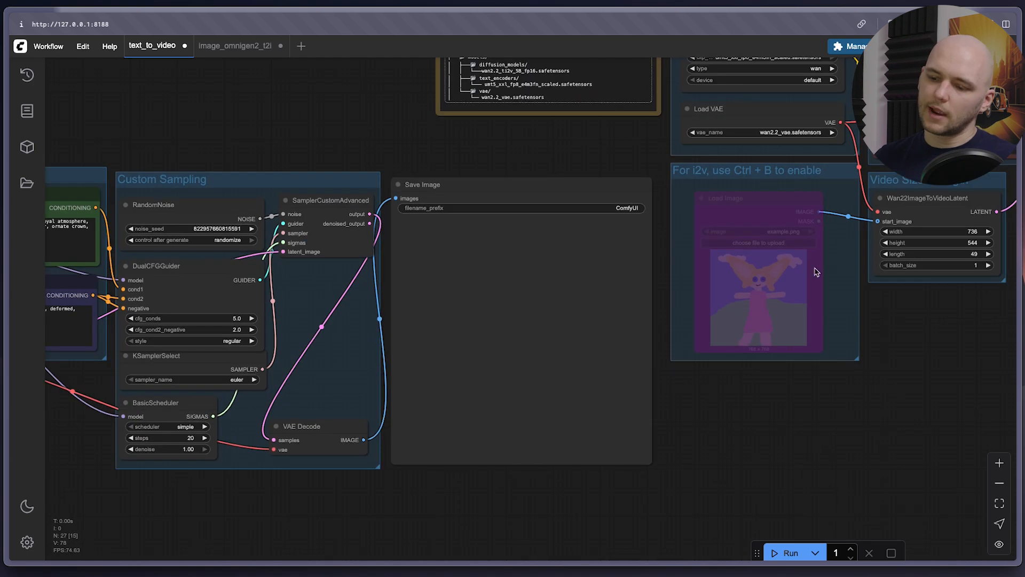
Delete the "For i2v, use Ctrl + B to enable" group and the bypassed Load Image node
left_click_drag(901, 330, 850, 407)
left_click(716, 273)
left_click(627, 337)
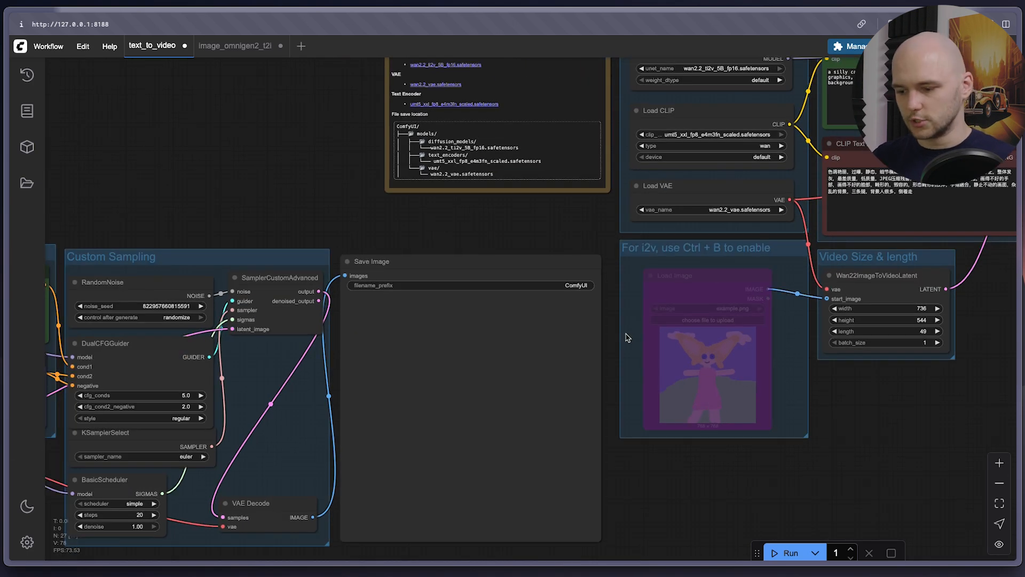
left_click(683, 251)
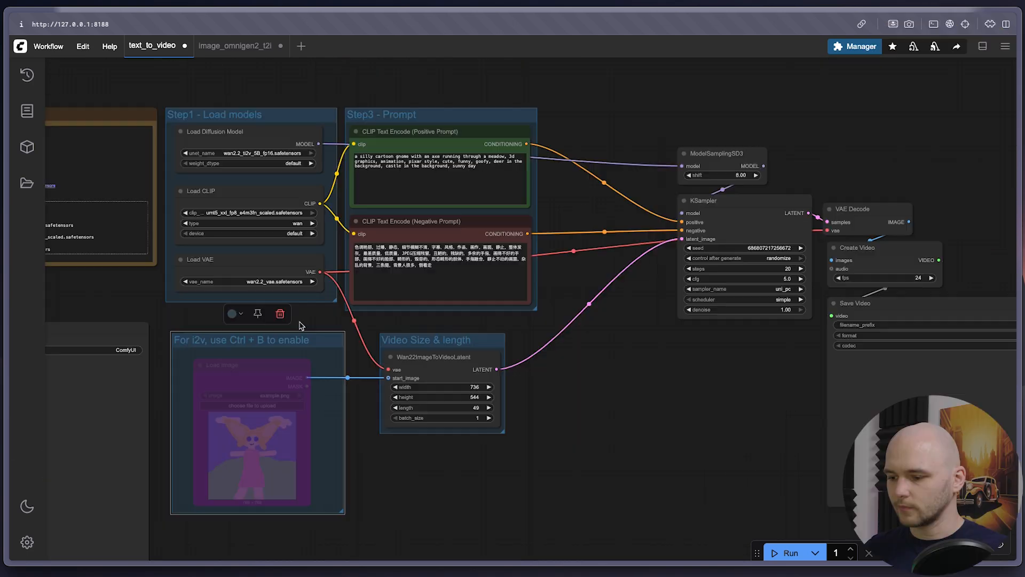
key("Delete")
left_click(280, 360)
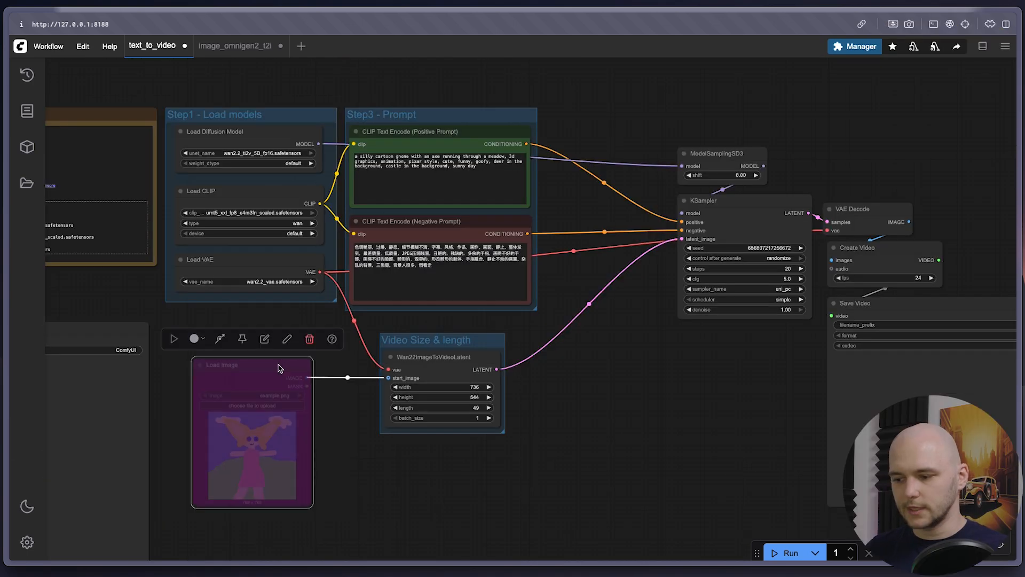
left_click_drag(281, 361, 411, 321)
scroll(411, 320, "up", 3)
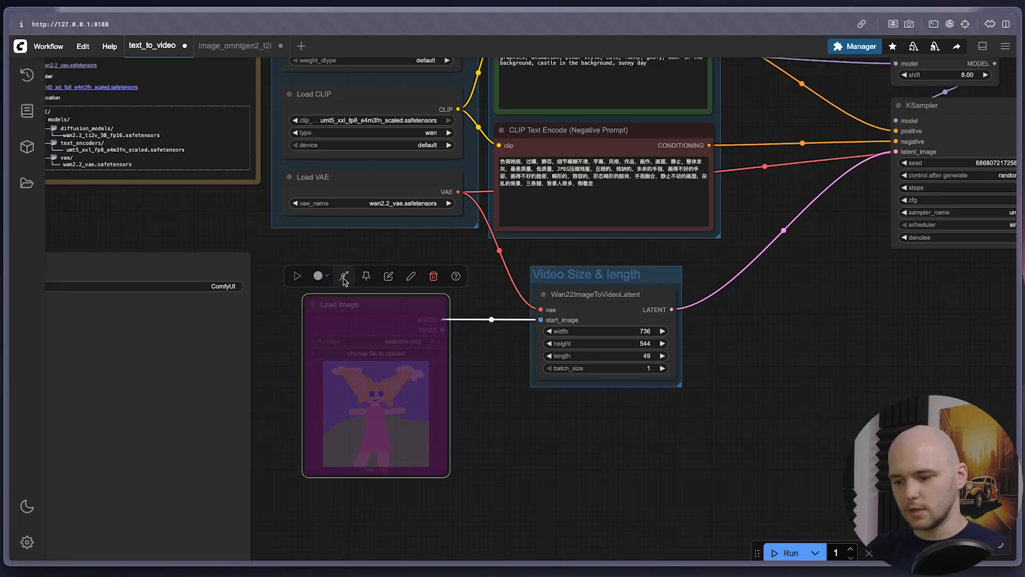
left_click(434, 278)
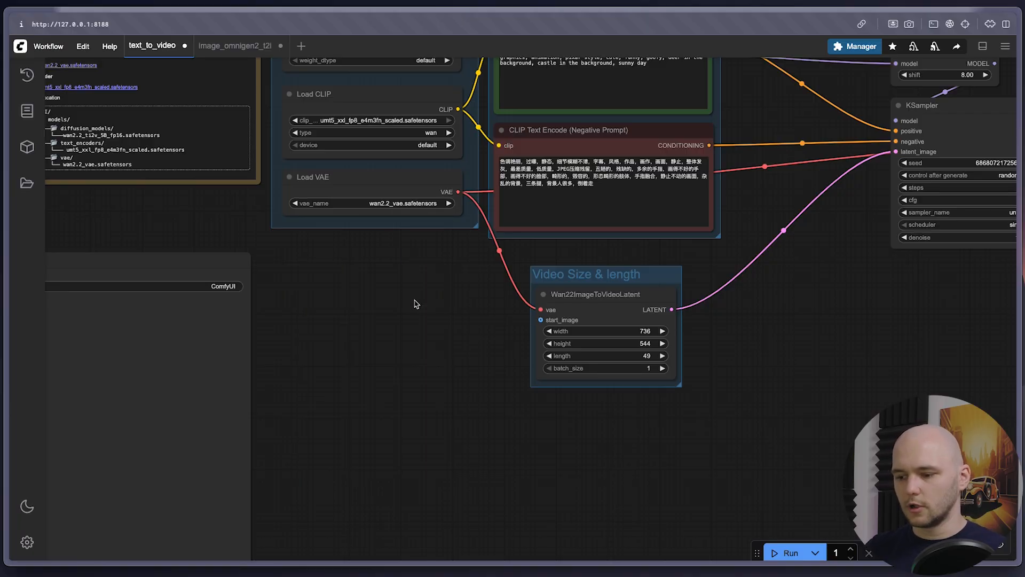
Connect the OmniGen2 VAE Decode image output to the start_image input of Wan22ImageToVideoLatent and move the Save Image node up
scroll(423, 313, "down", 4)
left_click_drag(207, 277, 251, 420)
left_click_drag(95, 469, 503, 318)
left_click_drag(235, 420, 229, 283)
left_click_drag(404, 405, 435, 438)
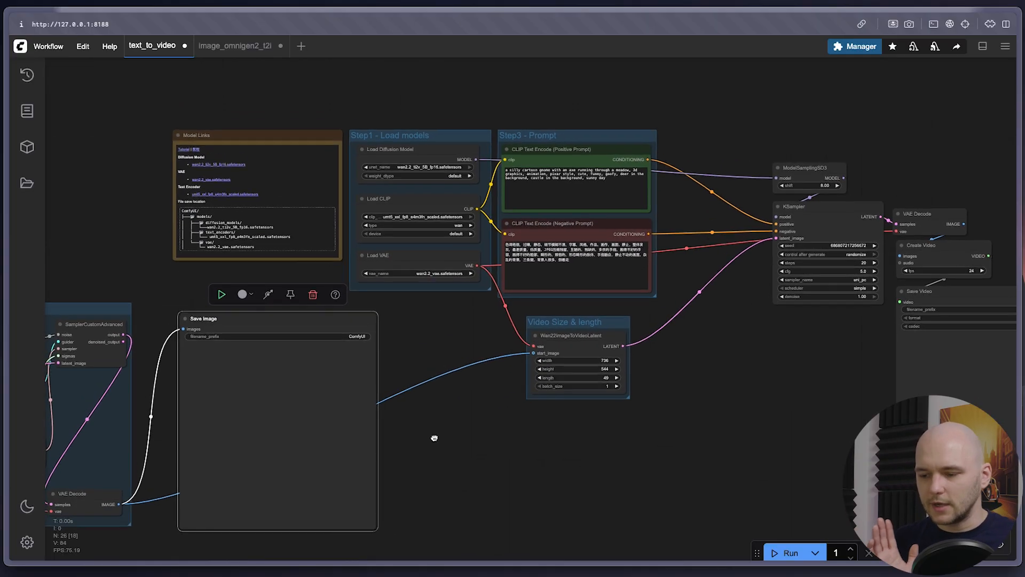
Spread out the OmniGen2 prompt group, the Wan Model Links note, and the Wan Load models and prompt groups on the canvas
scroll(632, 369, "up", 3)
left_click_drag(753, 310, 632, 369)
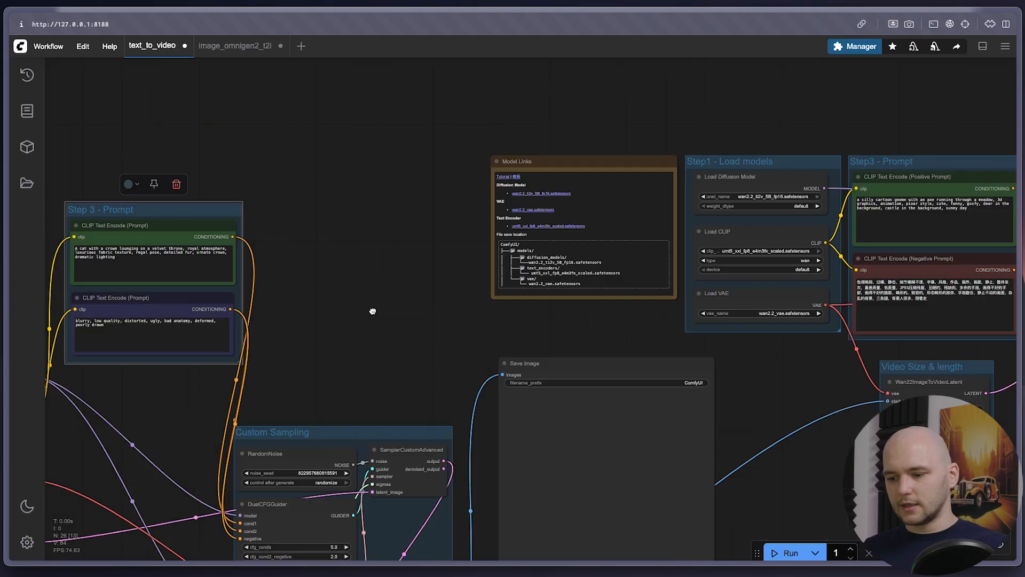
left_click_drag(373, 311, 358, 303)
left_click_drag(503, 153, 333, 70)
left_click_drag(715, 153, 568, 126)
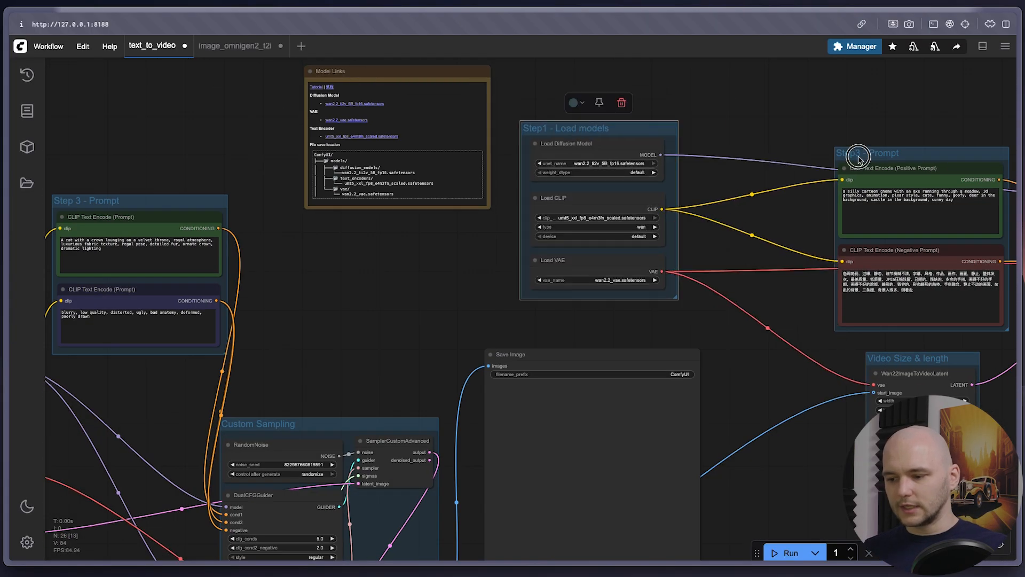
left_click_drag(858, 156, 770, 134)
left_click_drag(694, 85, 373, 120)
left_click_drag(64, 315, 364, 273)
scroll(364, 273, "up", 1)
Try to drive the Wan KSampler from the OmniGen2 prompt nodes instead of the Wan prompt group, and dismiss the error dialog
left_click_drag(789, 136, 752, 141)
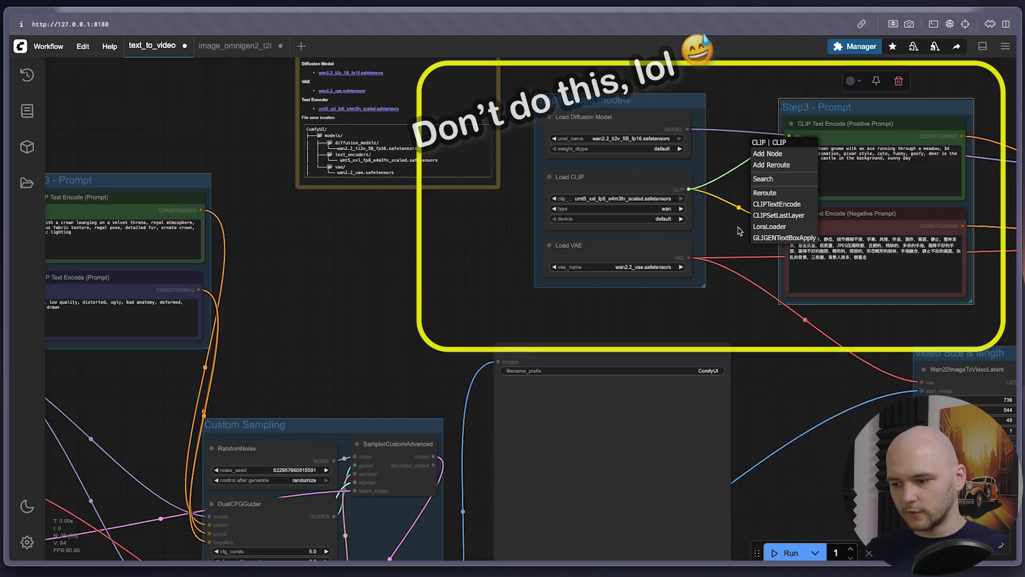
left_click(740, 232)
left_click(660, 128)
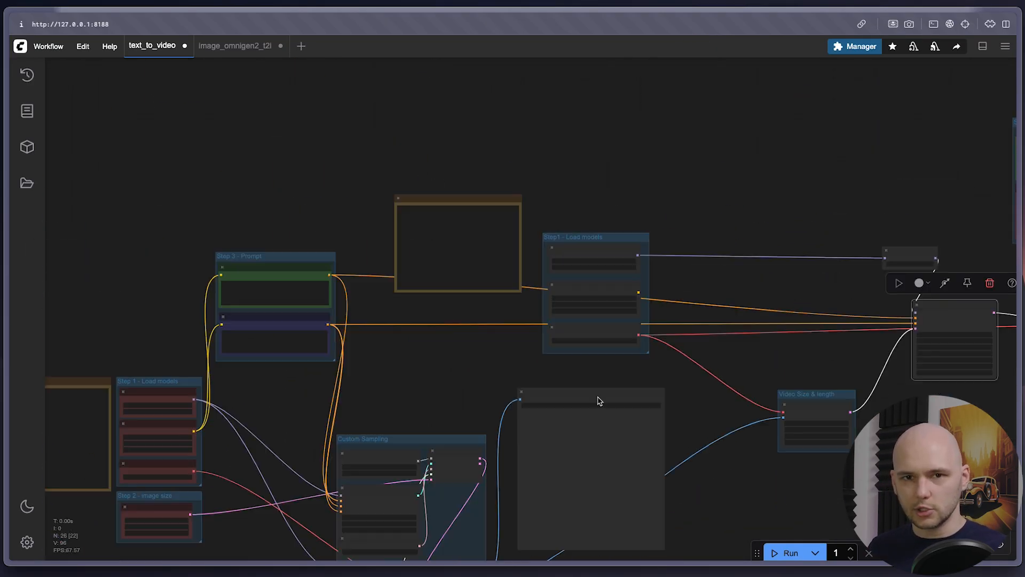
left_click(671, 345)
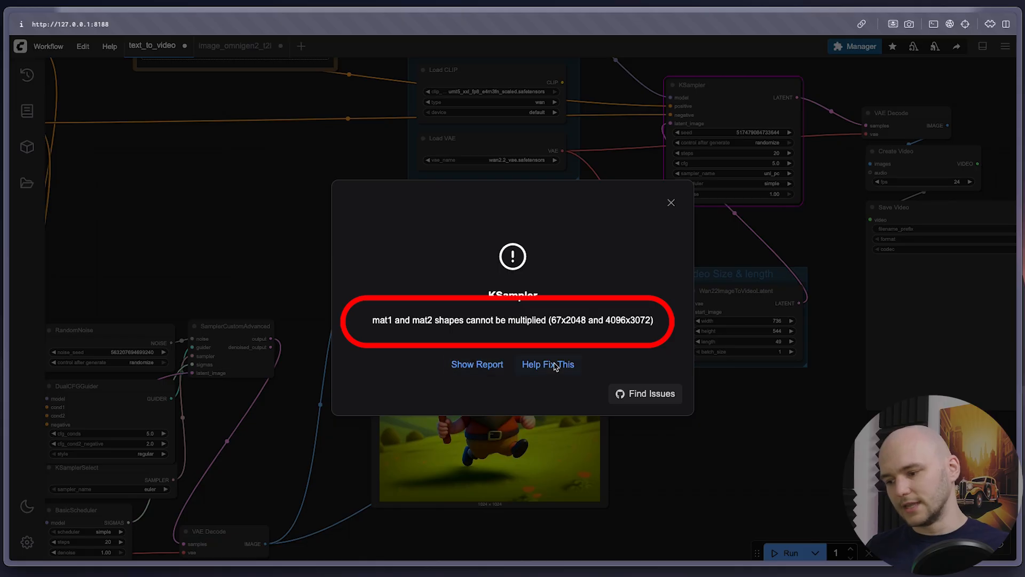
left_click(671, 203)
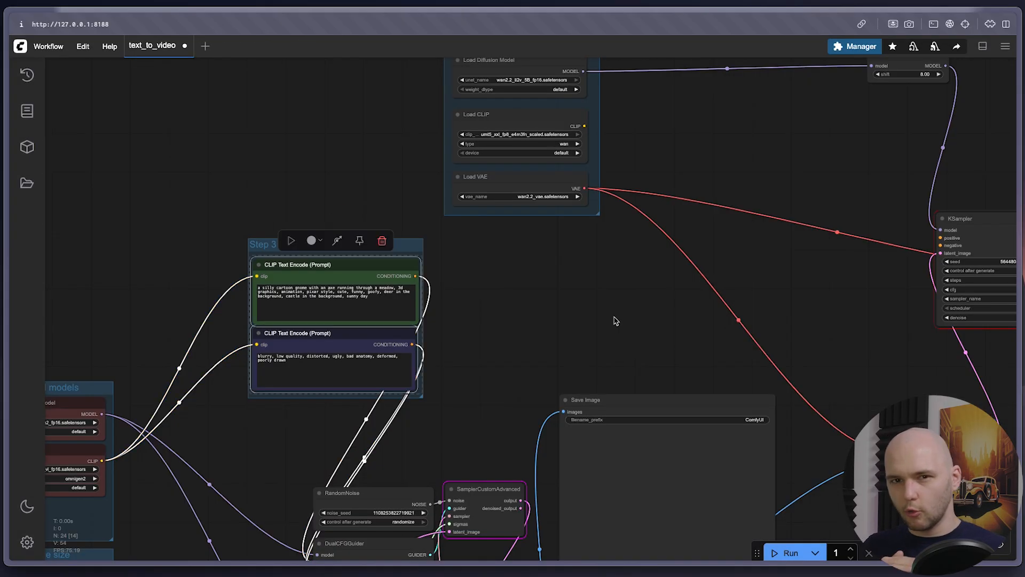
Duplicate the two OmniGen2 prompt nodes beside the Wan models and connect them to the Wan Load CLIP node and the KSampler
key("ctrl+c")
key("ctrl+v")
left_click_drag(772, 327, 855, 104)
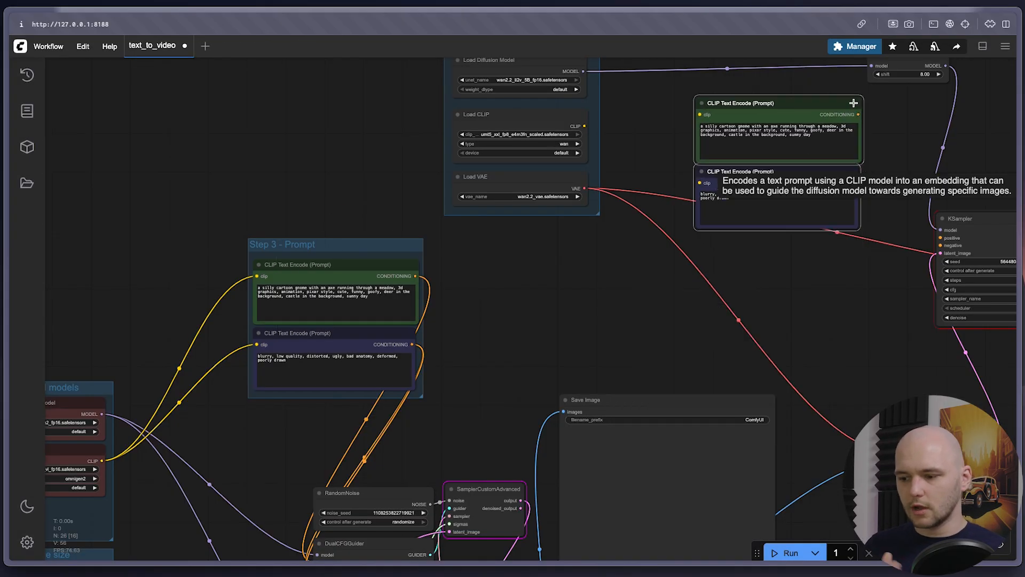
left_click_drag(641, 133, 664, 188)
left_click_drag(549, 199, 665, 256)
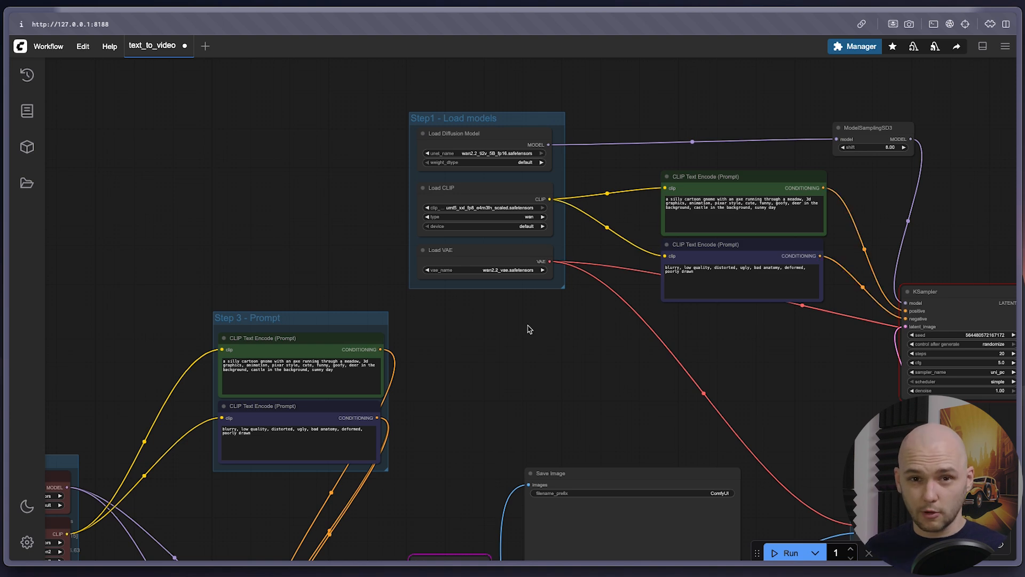
Add a String (Multiline) node and place it above the OmniGen2 prompt group
scroll(529, 328, "down", 1)
right_click(204, 242)
mouse_move(217, 243)
mouse_move(298, 241)
mouse_move(382, 257)
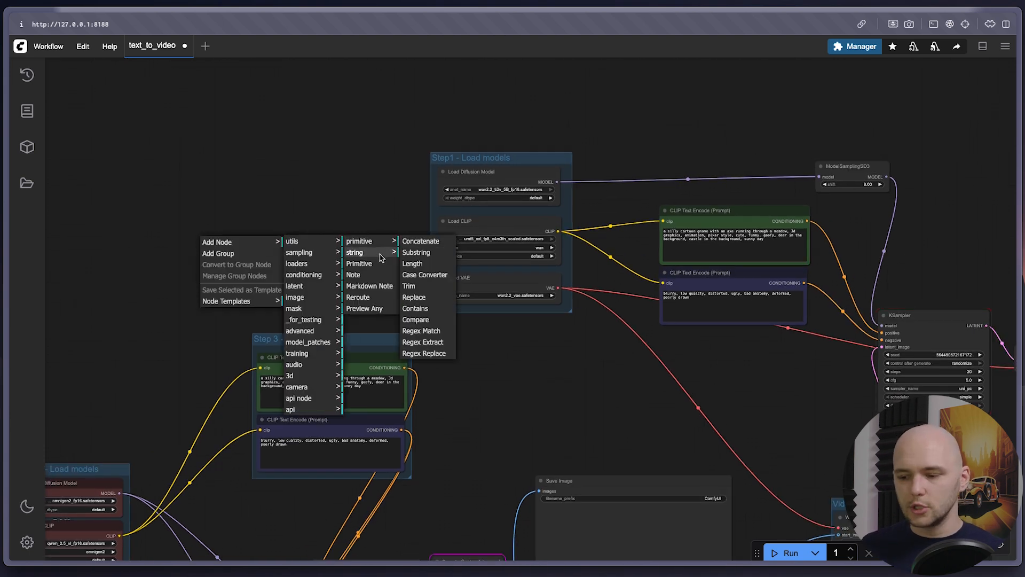
left_click(419, 252)
left_click_drag(300, 235, 348, 171)
Copy the gnome prompt text into the String (Multiline) node and rename the node Positive Prompt
left_click(322, 386)
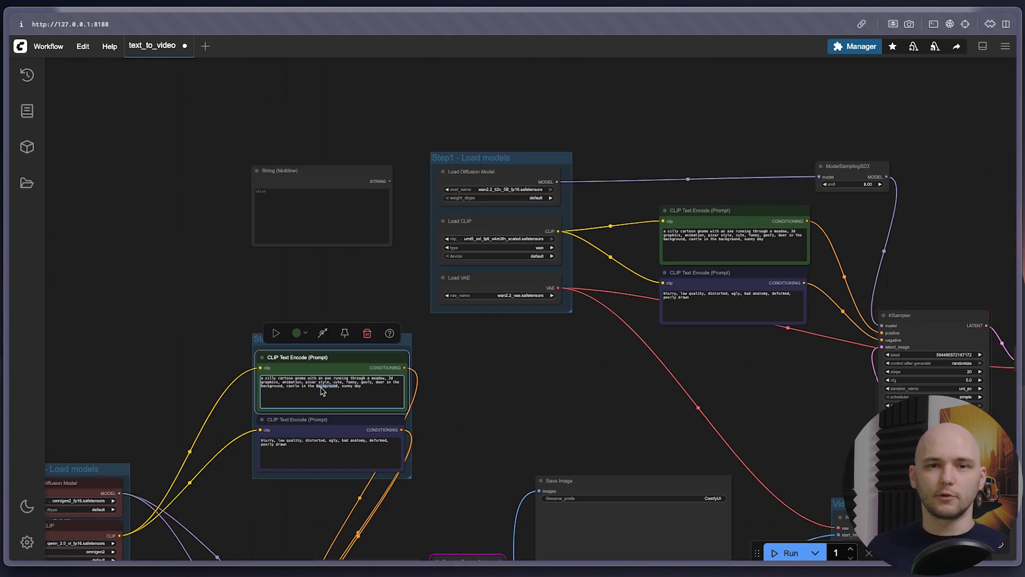
key("super+a")
scroll(322, 386, "up", 8)
scroll(352, 309, "down", 5)
left_click(328, 131)
key("super+v")
scroll(328, 135, "up", 3)
double_click(300, 121)
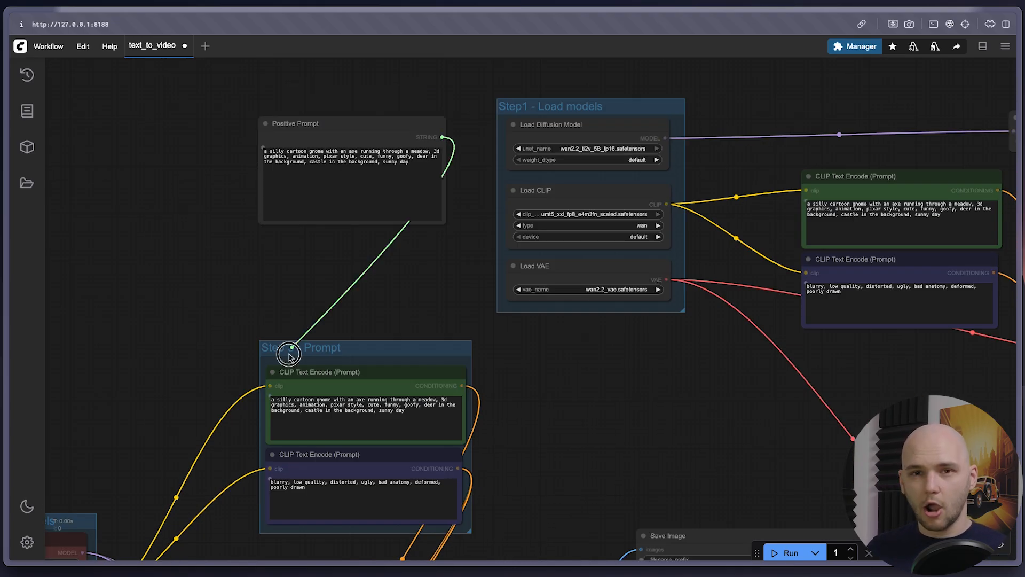
Connect the Positive Prompt output to the text inputs of both green CLIP Text Encode nodes and reposition the Positive Prompt node
left_click_drag(289, 354, 272, 396)
left_click_drag(442, 137, 836, 236)
left_click_drag(310, 130, 207, 96)
left_click_drag(202, 244, 285, 275)
Duplicate the Positive Prompt node below the original and rename the copy Negative Prompt
scroll(285, 274, "up", 1)
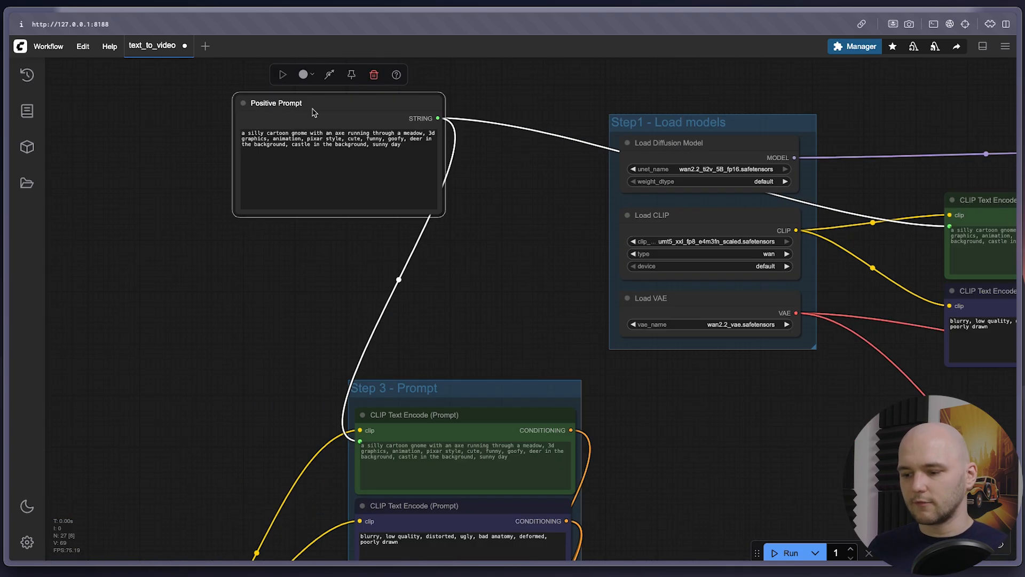
left_click_drag(313, 113, 160, 261, "alt")
double_click(160, 261)
type("Negative Prompt")
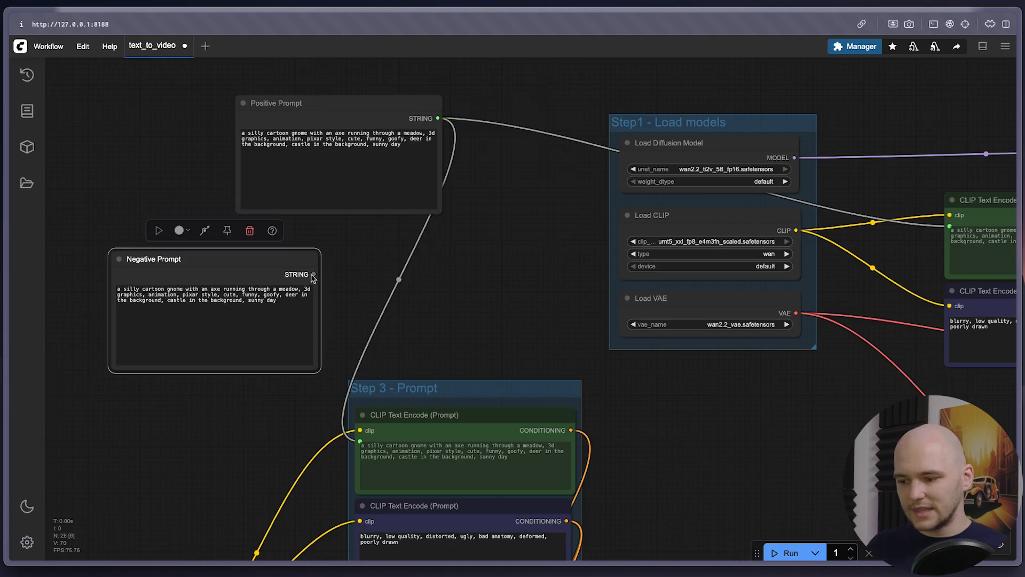
Connect the Negative Prompt output to the text inputs of both negative CLIP Text Encode nodes and run the workflow
scroll(320, 202, "up", 1)
left_click_drag(341, 278, 340, 481)
left_click_drag(479, 222, 392, 284)
scroll(385, 256, "down", 4)
left_click_drag(243, 247, 771, 282)
scroll(587, 225, "down", 6)
left_click_drag(747, 529, 628, 443)
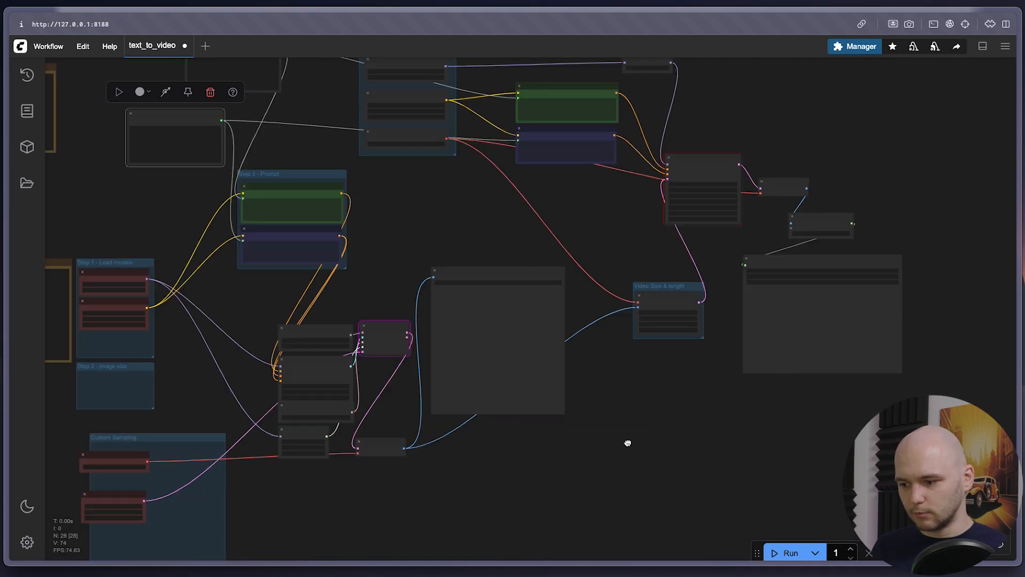
scroll(631, 446, "up", 2)
left_click(784, 552)
Set the Negative Prompt text to "blurry, low quality, distorted, ugly, bad anatomy, deformed, poorly drawn" and reconnect it to the OmniGen2 negative CLIP Text Encode node
left_click_drag(677, 398, 815, 475)
scroll(815, 476, "down", 1)
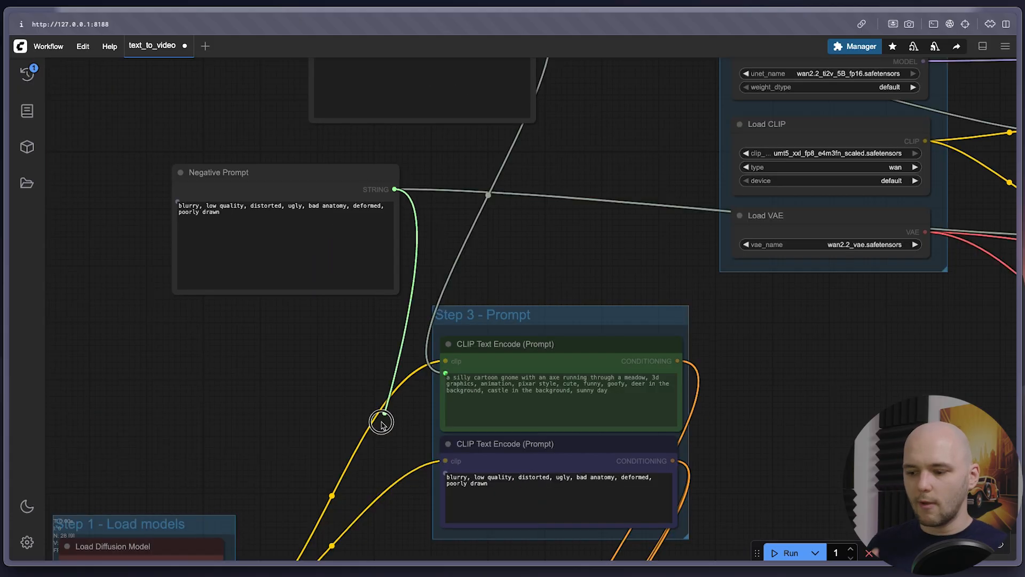
left_click_drag(383, 423, 444, 468)
scroll(299, 299, "up", 1)
left_click_drag(294, 305, 363, 449)
Set the video length to 121 in the Wan22ImageToVideoLatent node
scroll(321, 444, "down", 3)
scroll(639, 384, "down", 5)
scroll(427, 534, "up", 6)
left_click_drag(427, 534, 80, 320)
left_click_drag(951, 320, 758, 339)
scroll(758, 339, "down", 1)
left_click_drag(940, 281, 643, 380)
scroll(645, 381, "up", 5)
left_click(643, 250)
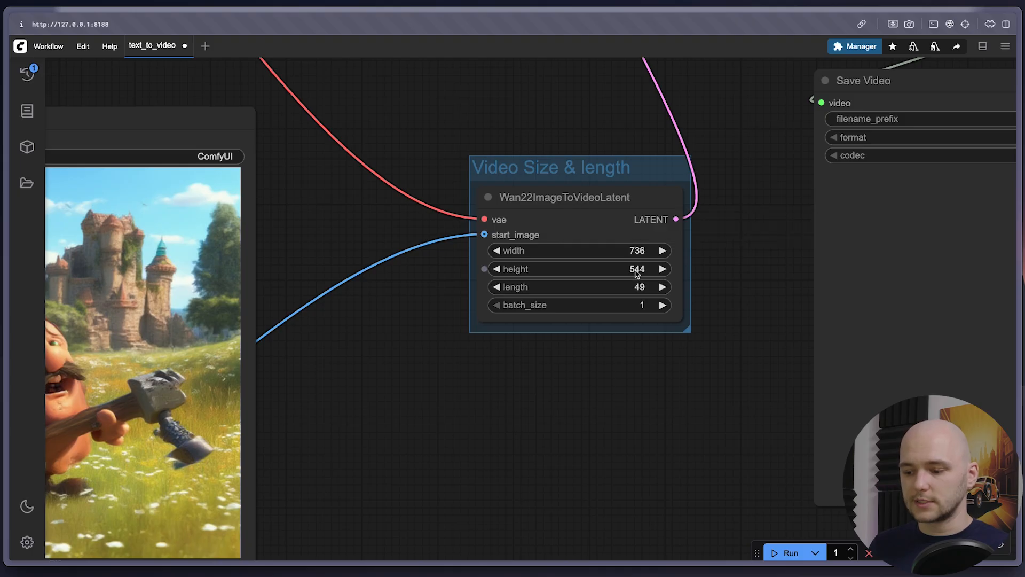
left_click_drag(485, 393, 561, 371)
left_click(715, 269)
type("121")
key("Return")
Set the EmptySD3LatentImage width to 736 and height to 544
scroll(421, 517, "down", 5)
left_click_drag(421, 518, 737, 367)
left_click_drag(161, 534, 803, 309)
scroll(473, 347, "up", 4)
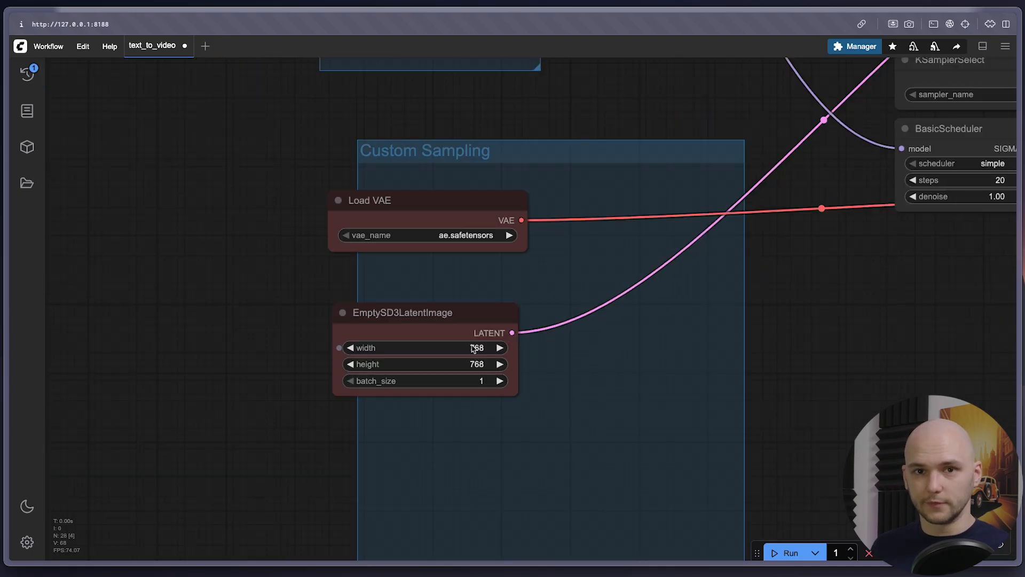
left_click_drag(819, 324, 374, 534)
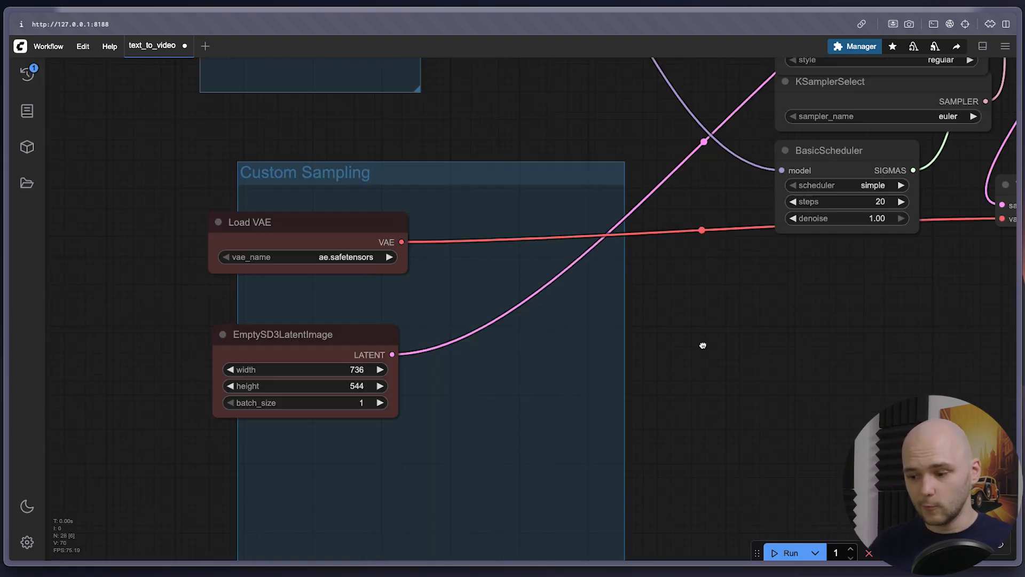
scroll(374, 534, "down", 6)
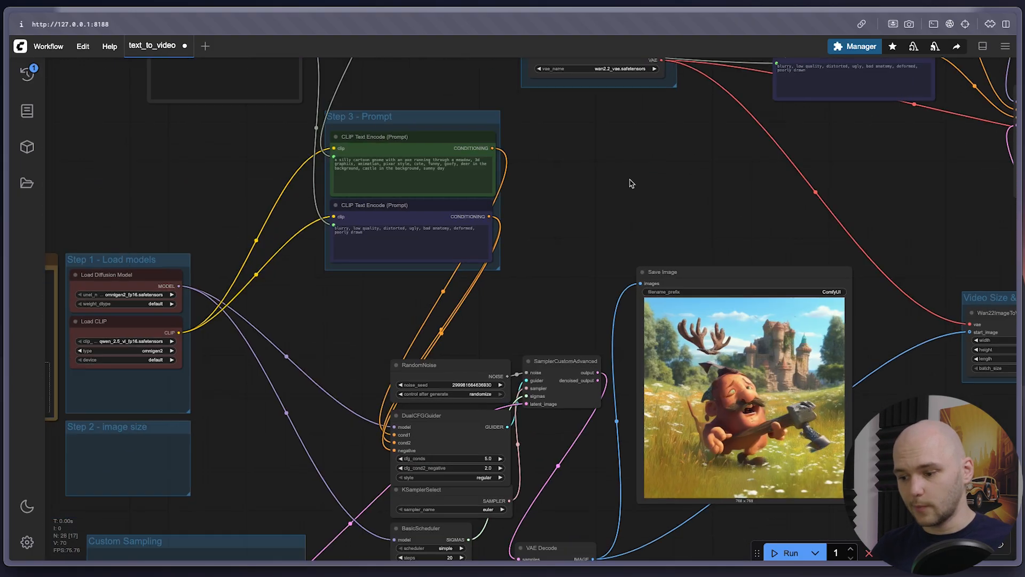
Review the generated gnome image in the Save Image node and play the resulting clip in the Save Video node
scroll(838, 475, "up", 4)
left_click_drag(862, 390, 618, 469)
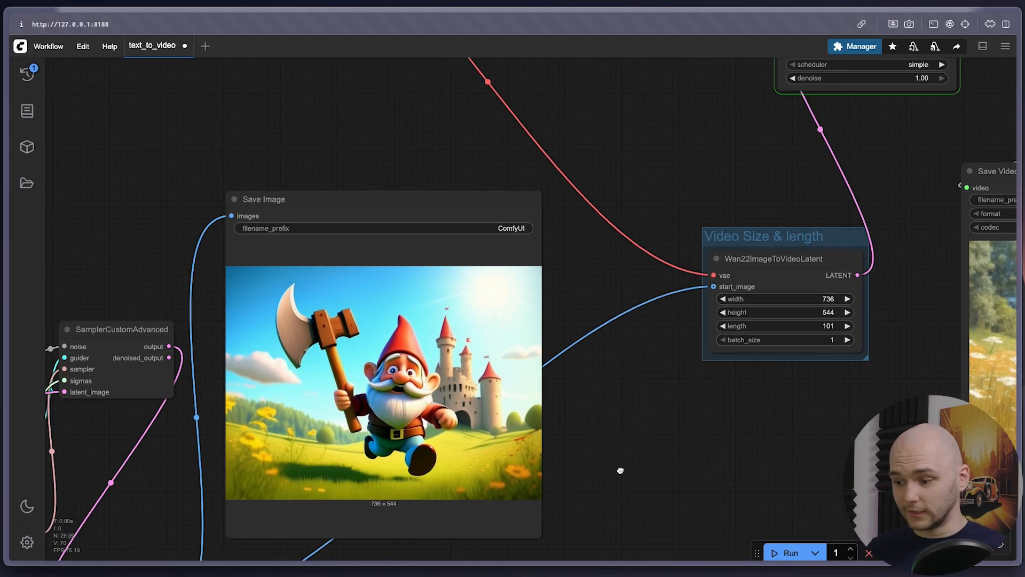
scroll(618, 469, "down", 3)
left_click_drag(666, 212, 719, 228)
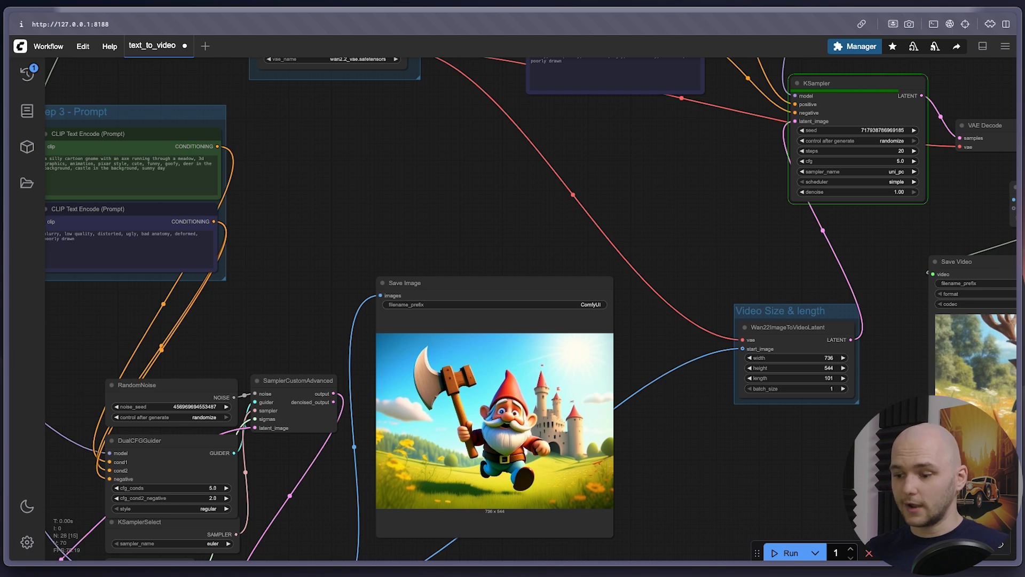
scroll(684, 242, "down", 3)
left_click_drag(720, 228, 391, 210)
scroll(691, 254, "up", 1)
scroll(391, 210, "down", 1)
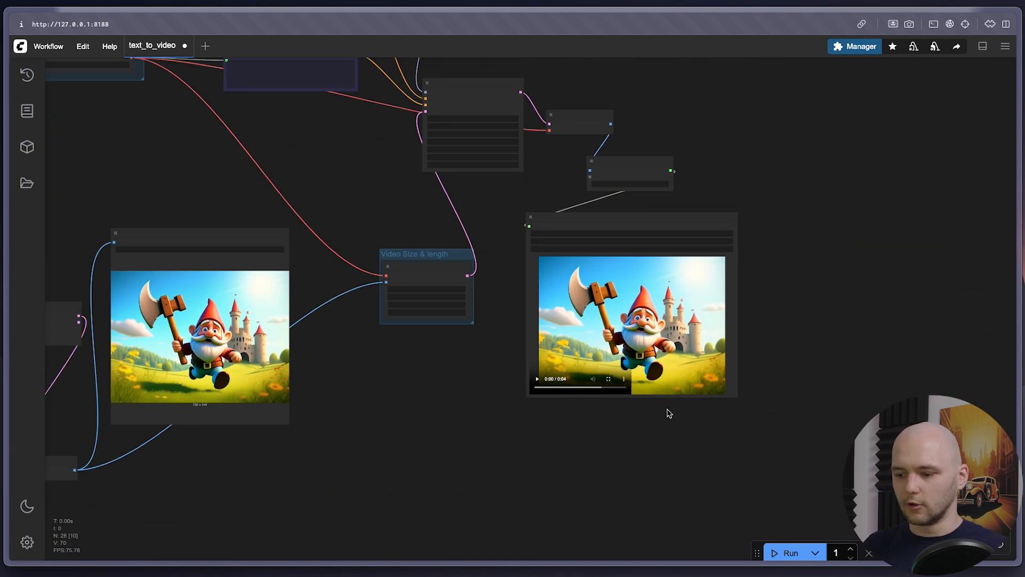
left_click(566, 337)
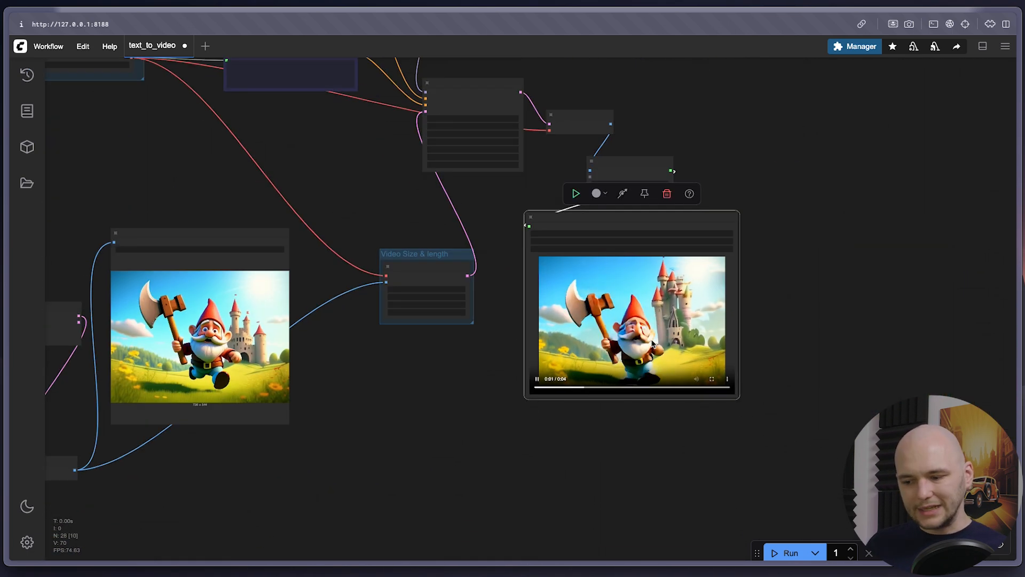
left_click(537, 380)
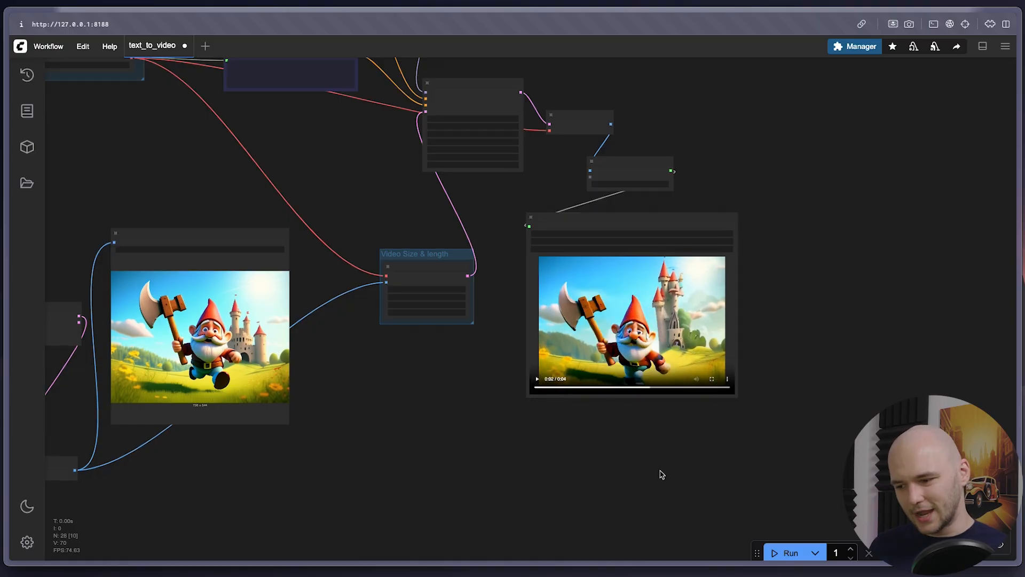
scroll(662, 474, "up", 5)
left_click(490, 406)
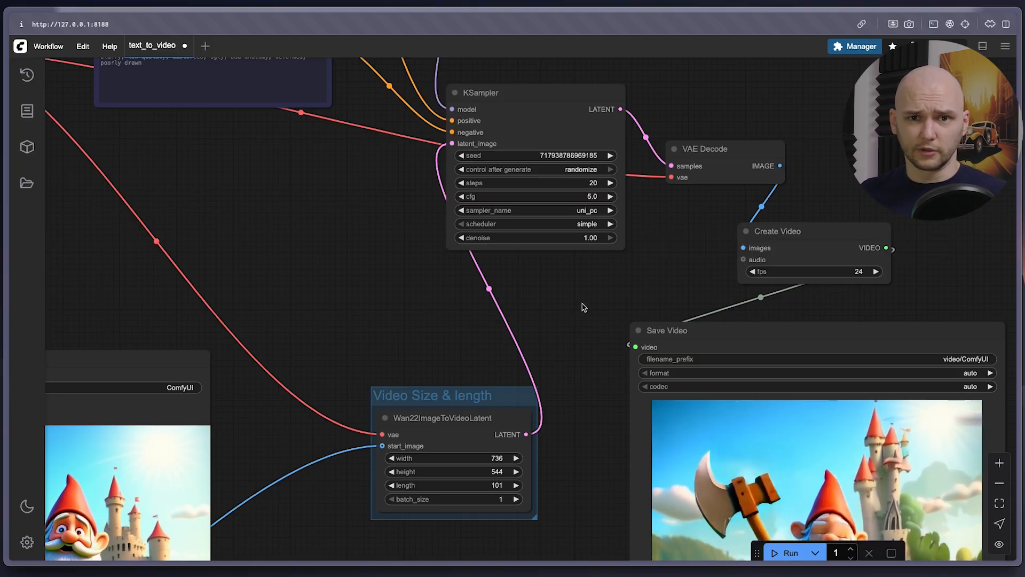
Export the text_to_video workflow as an API-format JSON file
scroll(582, 310, "down", 5)
left_click_drag(577, 335, 638, 245)
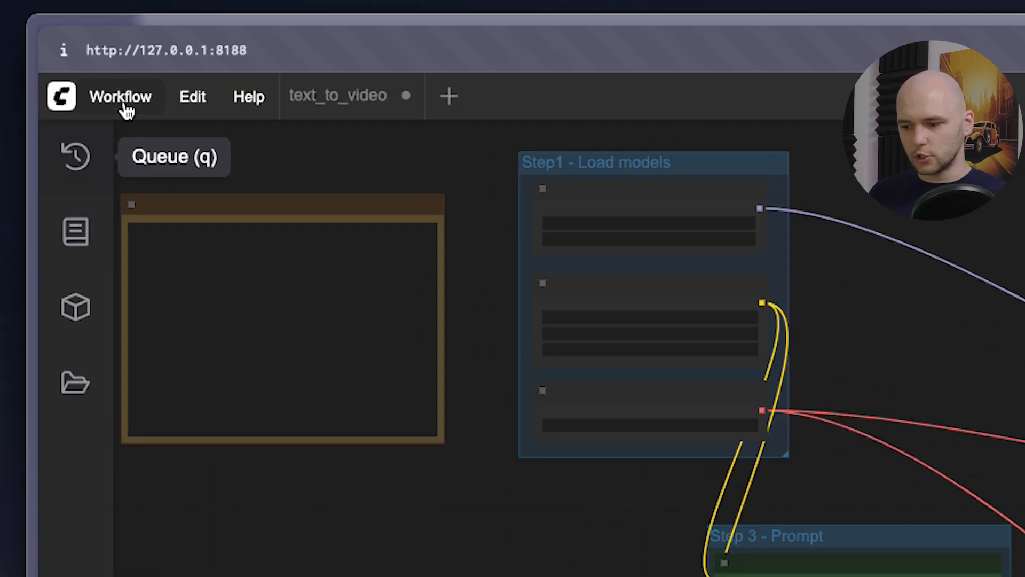
left_click(125, 102)
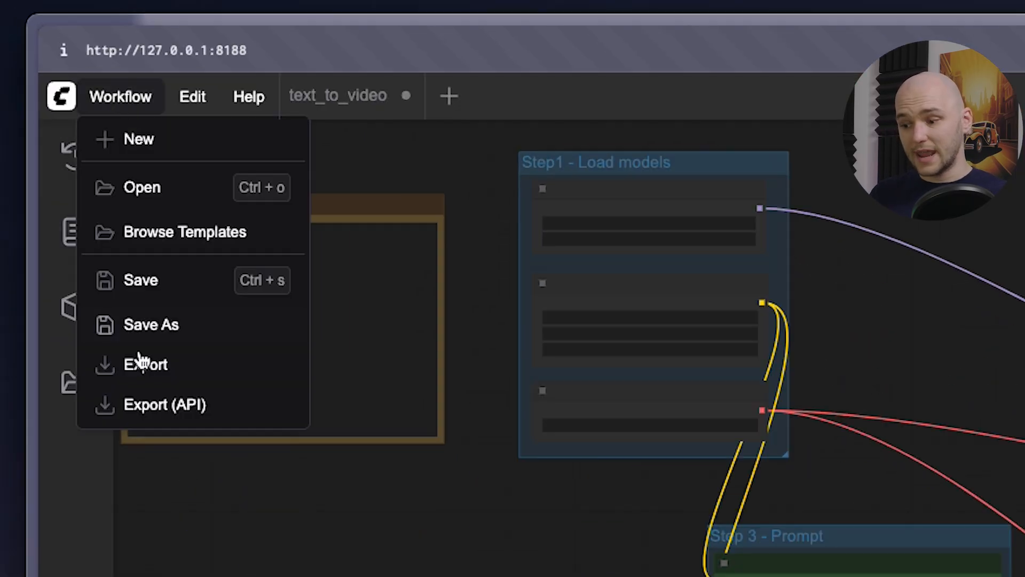
left_click(155, 408)
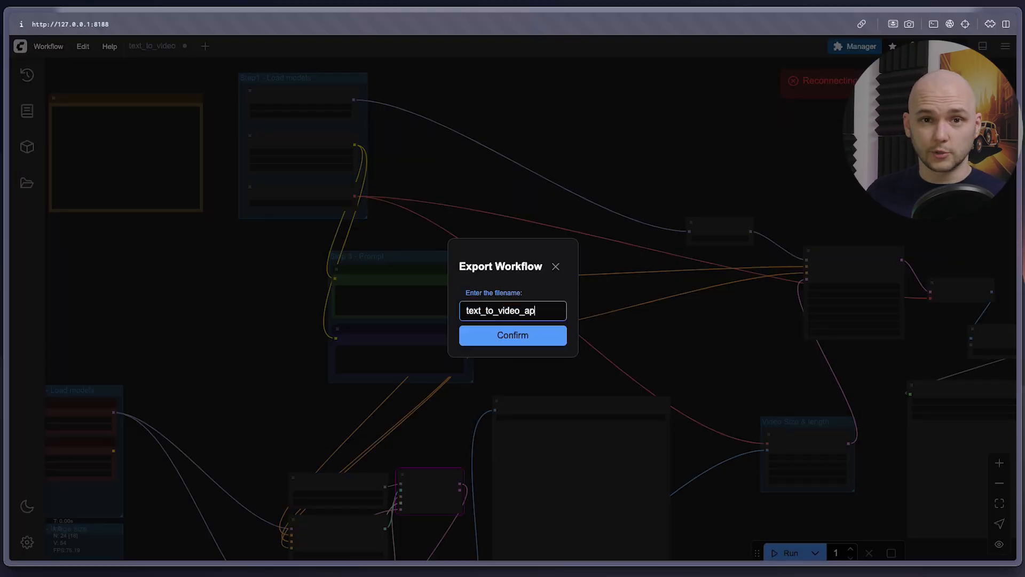
key("Return")
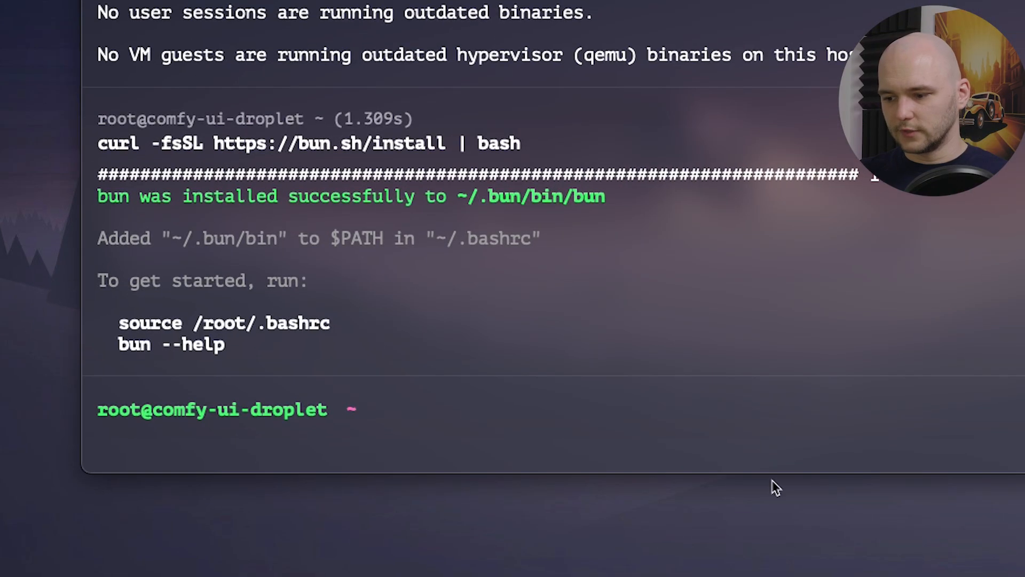
type("git clone https://github.com/ViewComfy/ViewComfy.git")
key("Return")
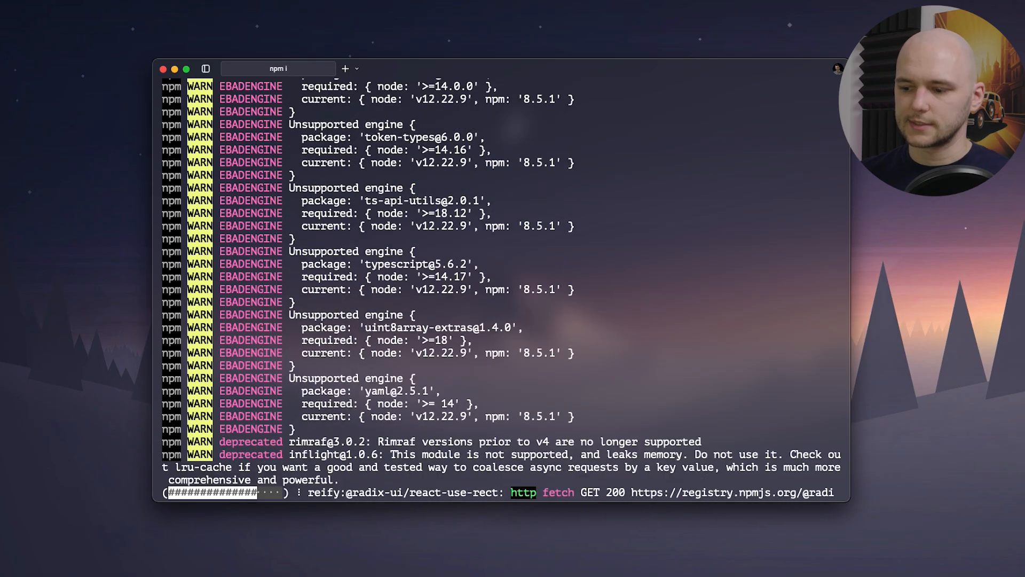
type("npm run")
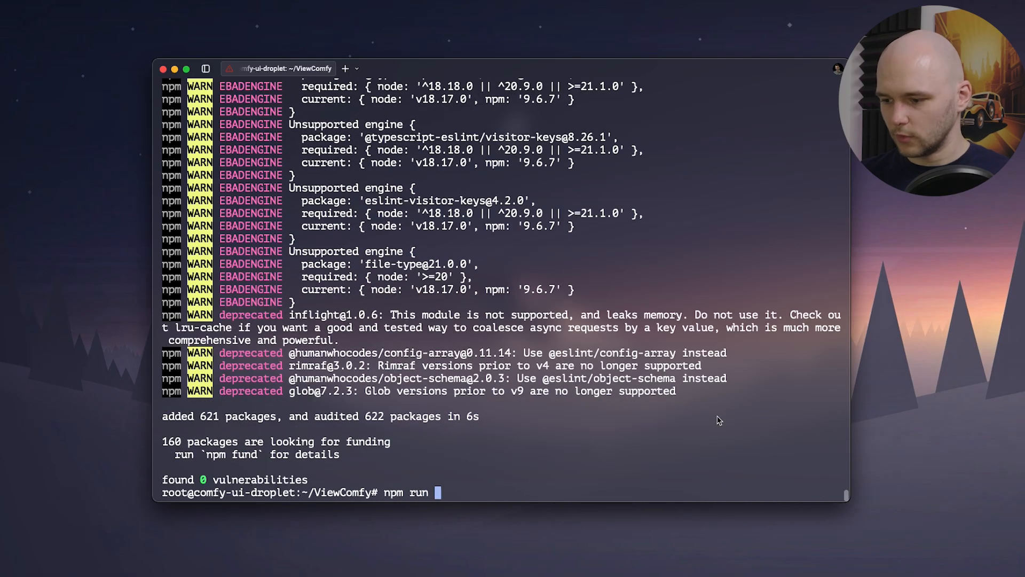
type(" dev")
key("Return")
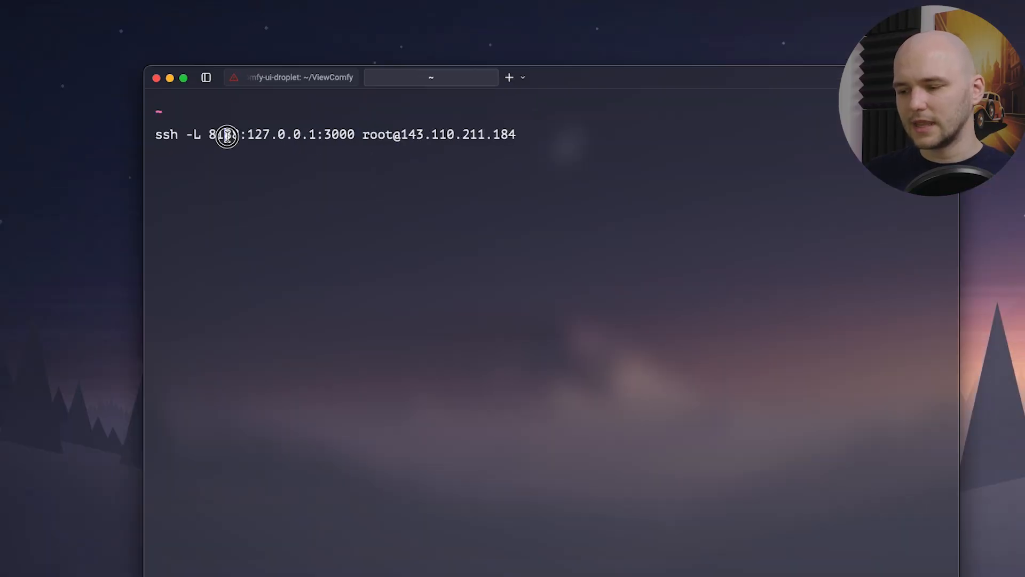
Open an SSH tunnel to the Droplet that forwards local port 3000 to 127.0.0.1:3000
double_click(224, 118)
type("3000")
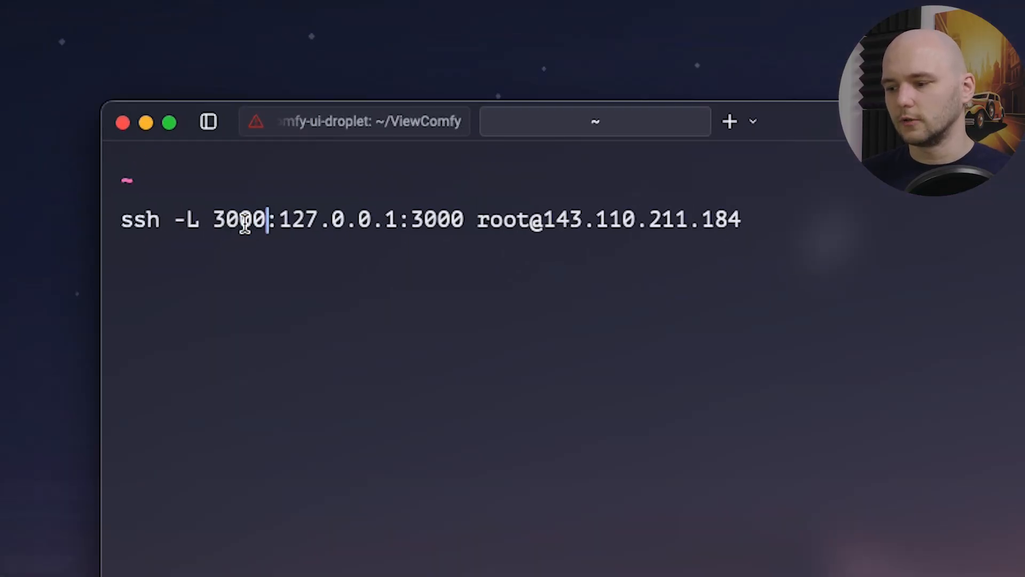
key("Return")
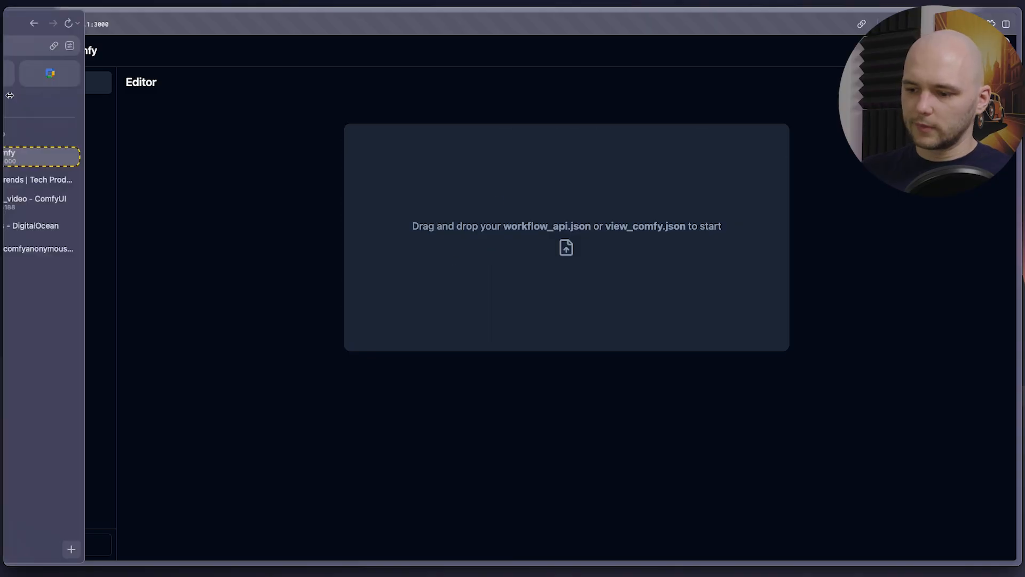
Switch to ViewComfy in the browser and load the downloaded workflow JSON into its Editor
left_click(207, 192)
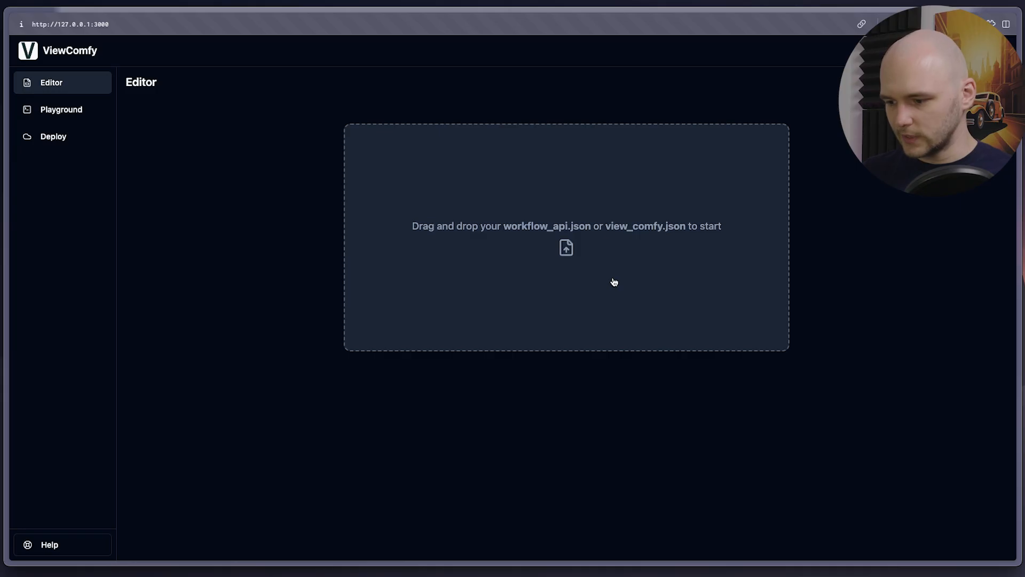
mouse_move(18, 558)
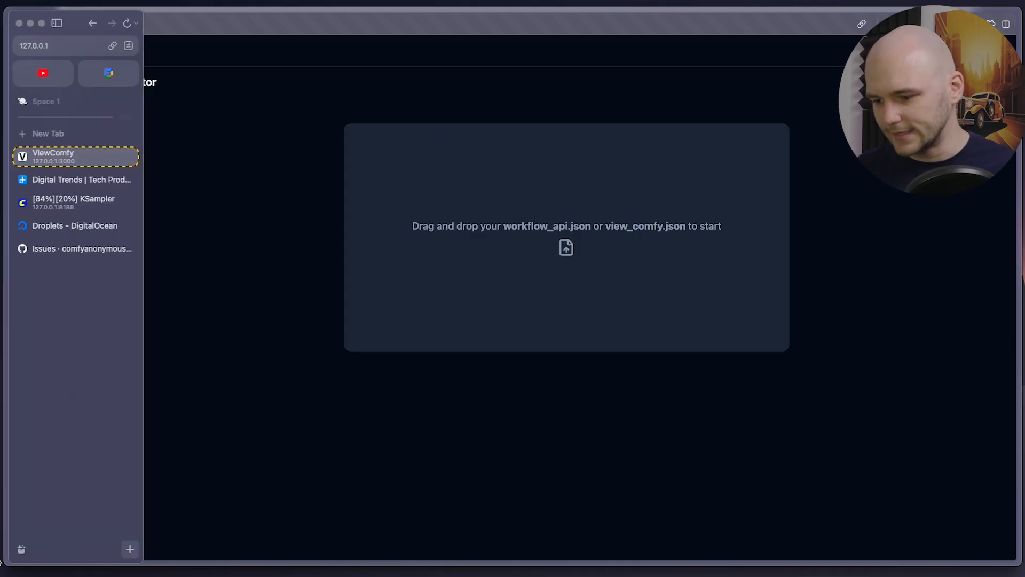
left_click_drag(461, 328, 593, 250)
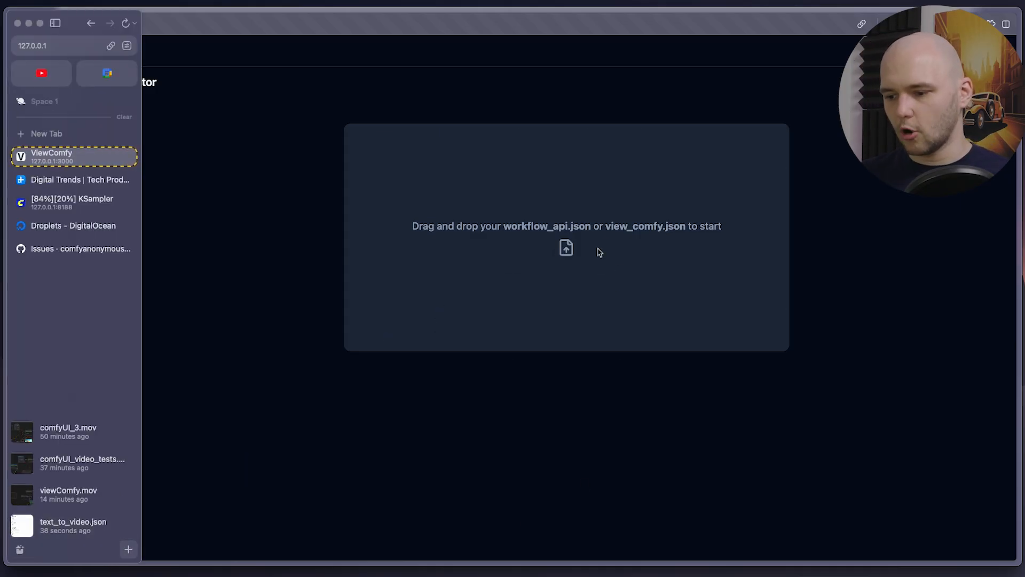
Title the imported workflow "Text To Video" and save it in the Editor
scroll(361, 421, "down", 1)
scroll(361, 422, "up", 1)
left_click(335, 142)
type("Text To Video")
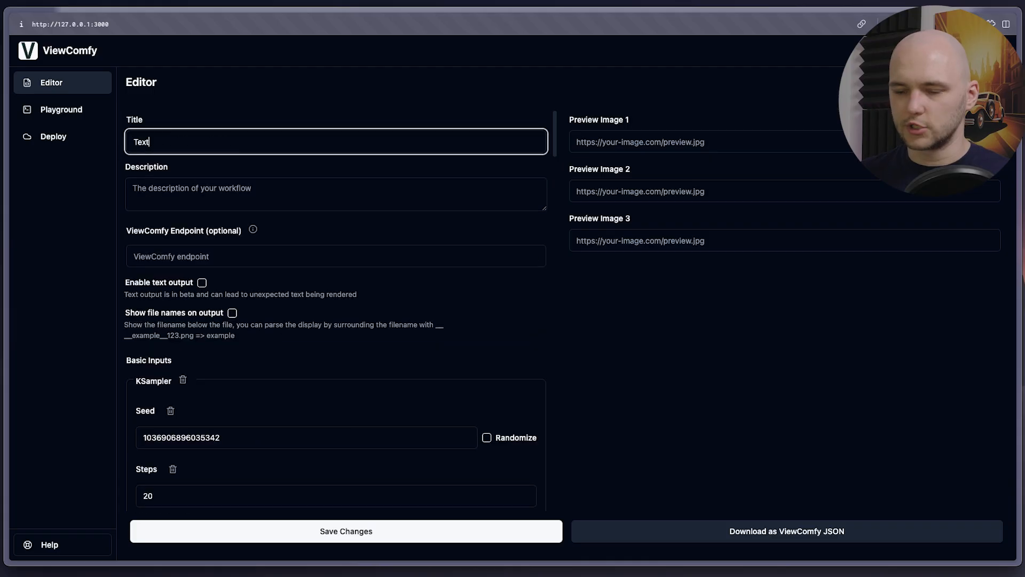
scroll(363, 348, "down", 20)
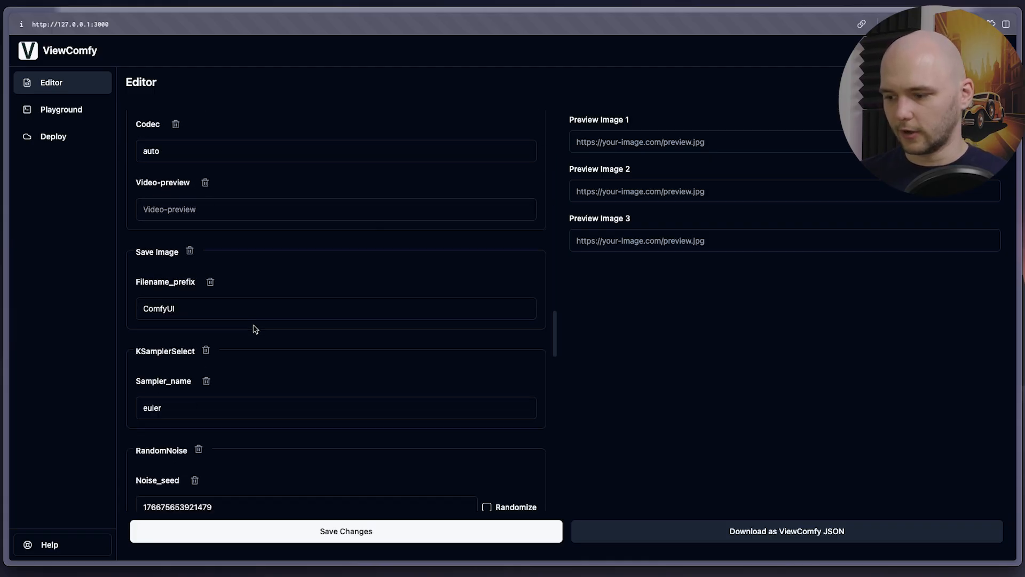
left_click(358, 532)
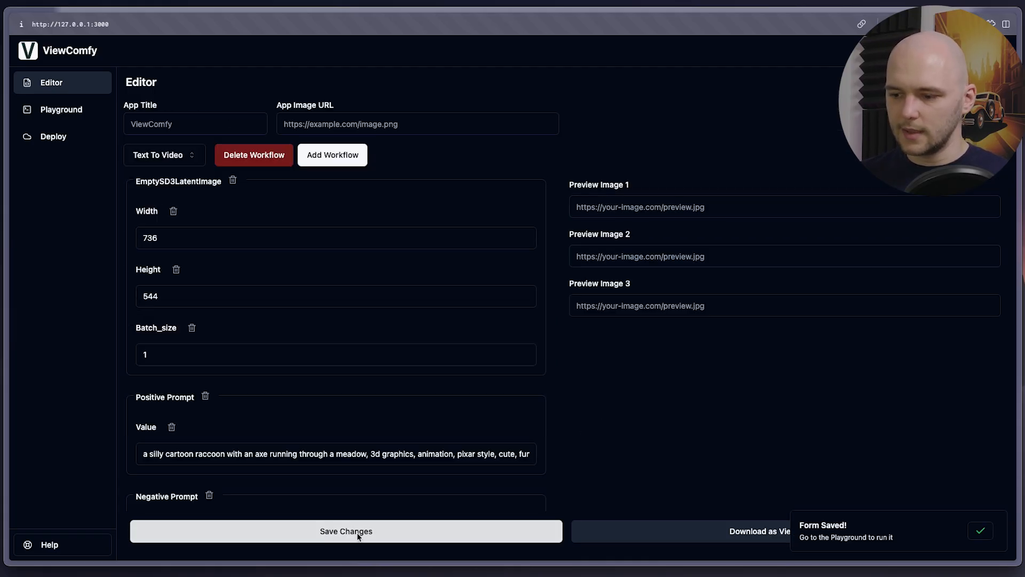
In the Playground, change the positive prompt to a silly cartoon raccoon with a flash light running through city streets and generate the result
left_click(48, 111)
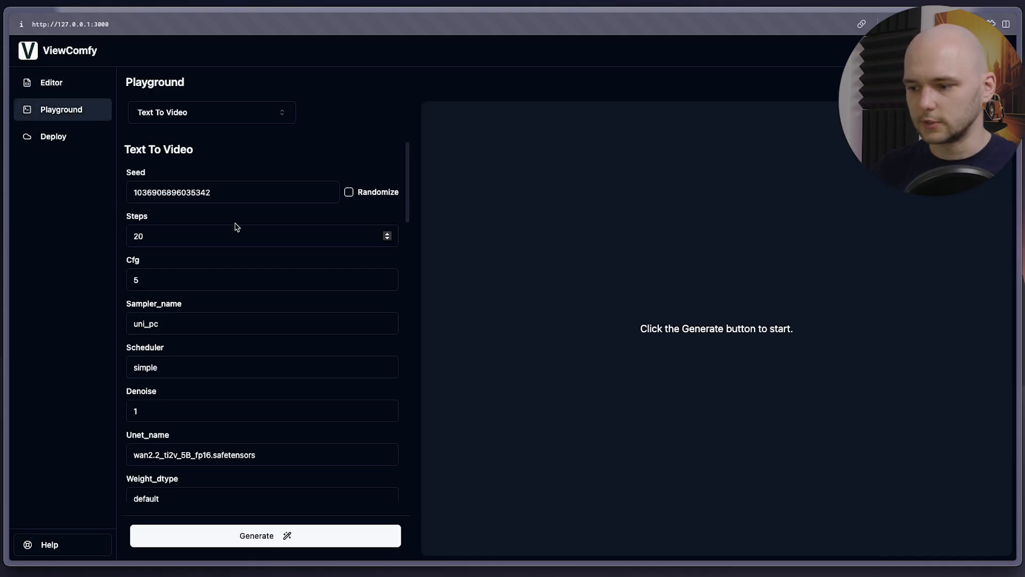
scroll(218, 358, "down", 10)
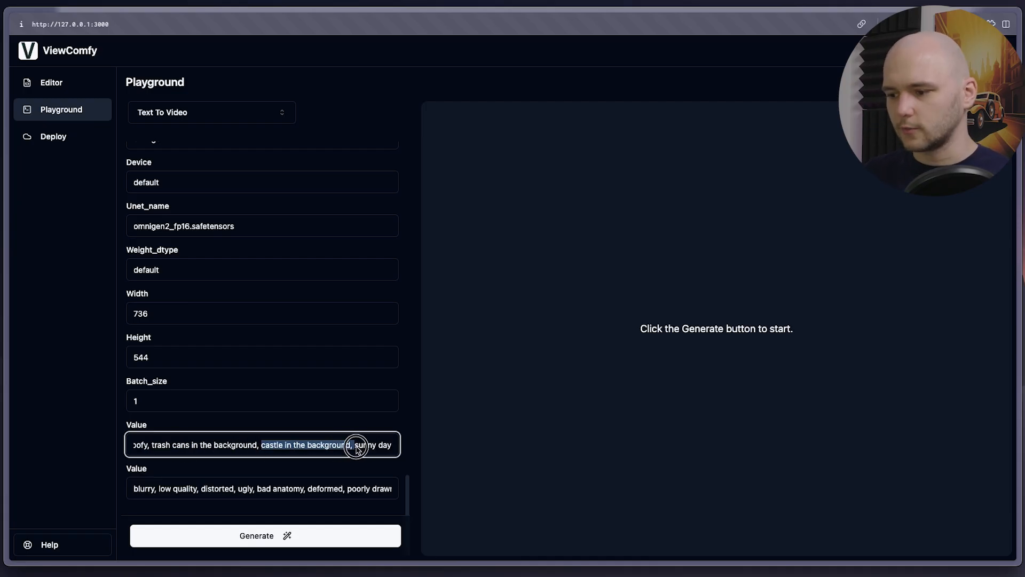
left_click(289, 536)
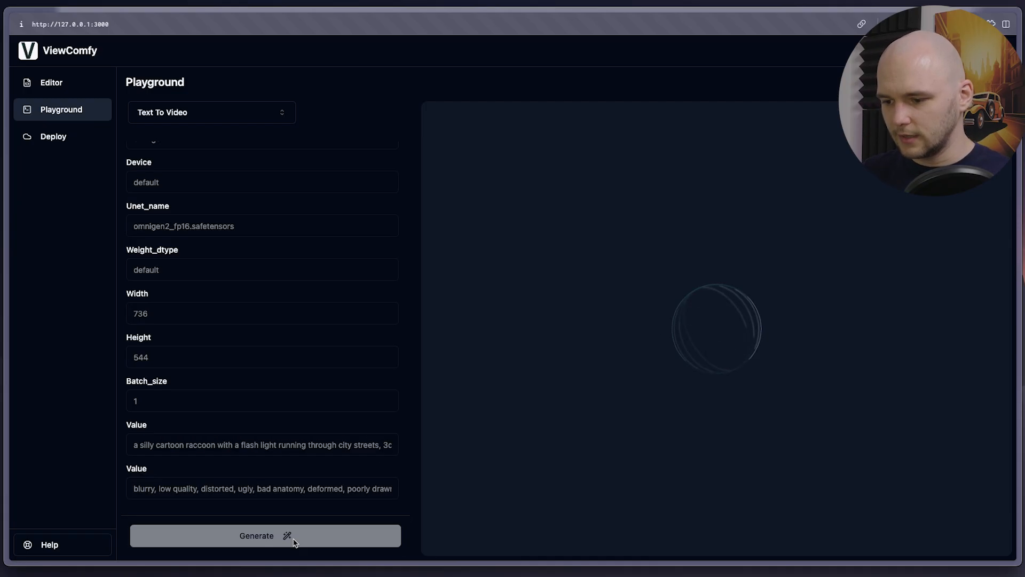
Check the generation progress in the comfy launch terminal and play the generated raccoon video in the Playground
key("super+Tab")
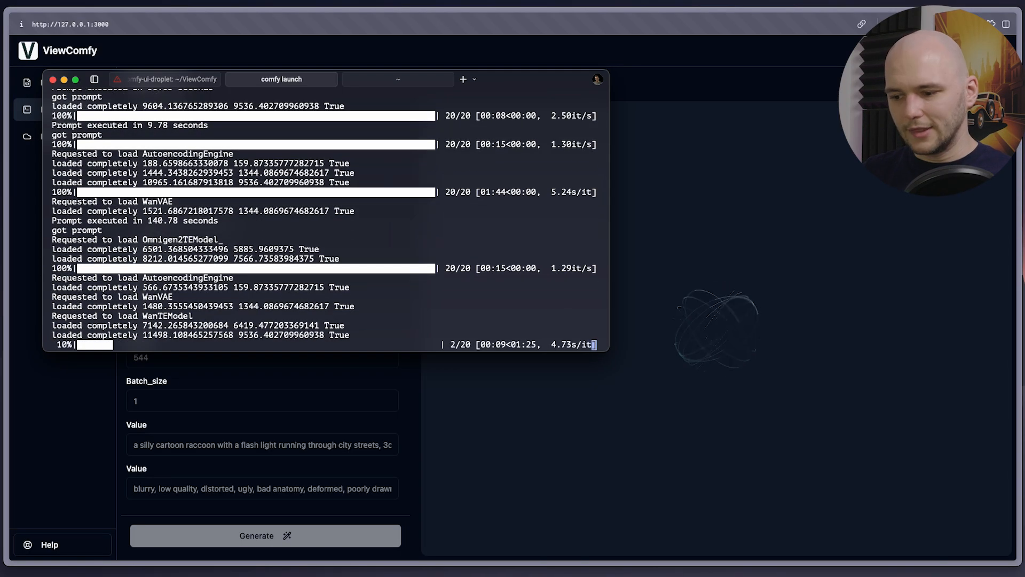
key("super+Tab")
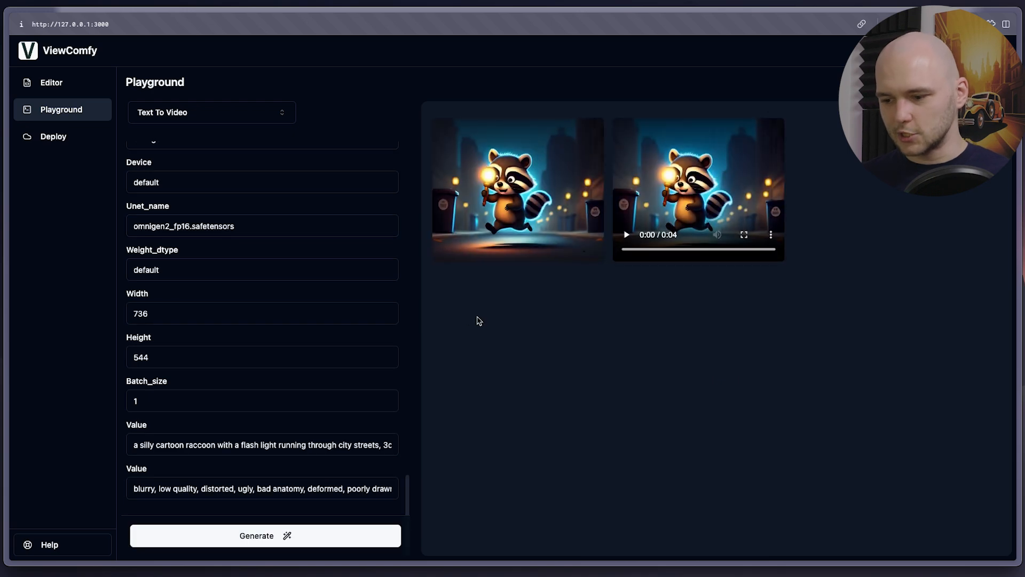
left_click(553, 225)
left_click(703, 144)
left_click(627, 234)
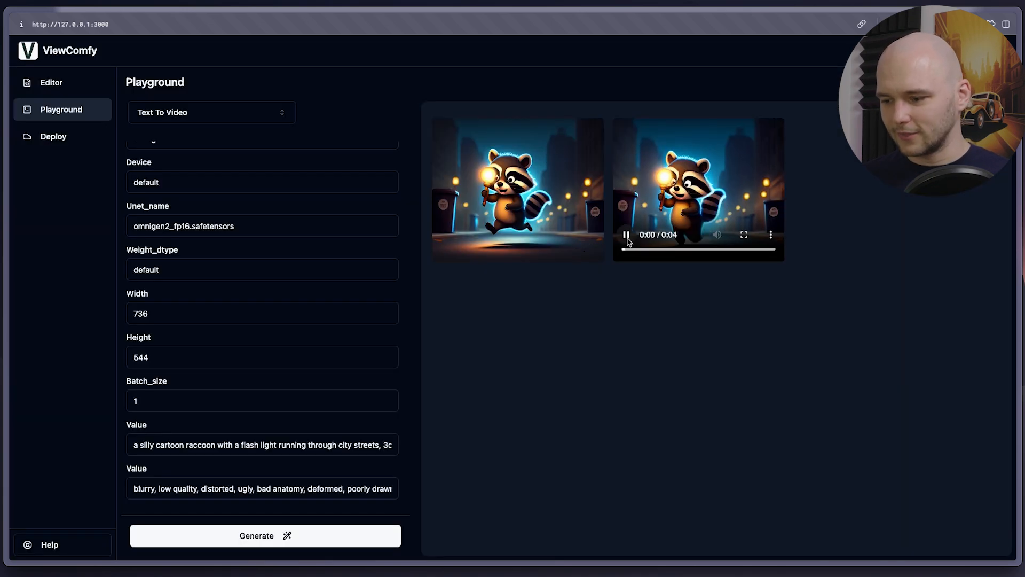
left_click(744, 234)
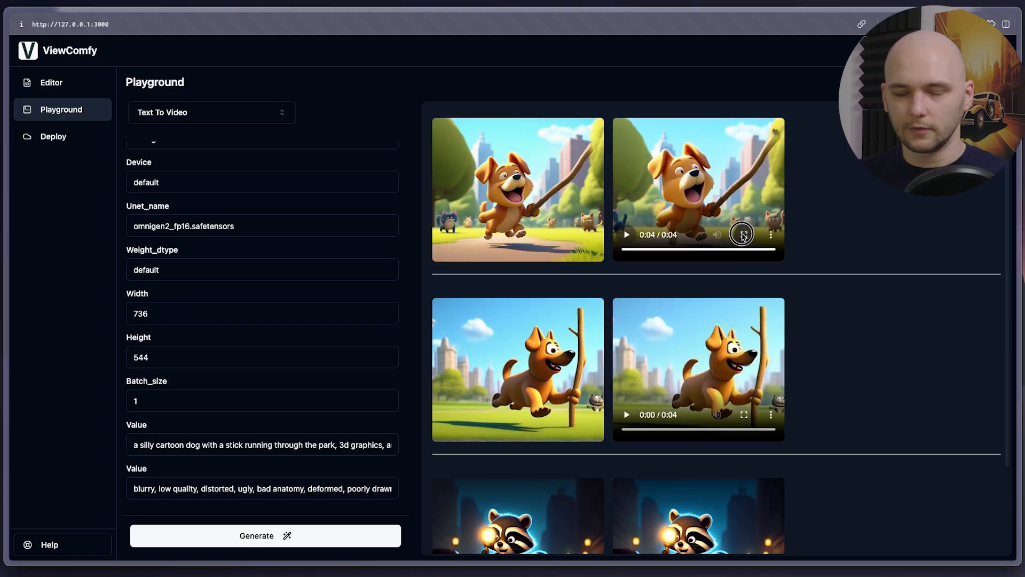
Review the newest dog video and compare the generated dog and raccoon images and videos in the Playground
left_click(744, 235)
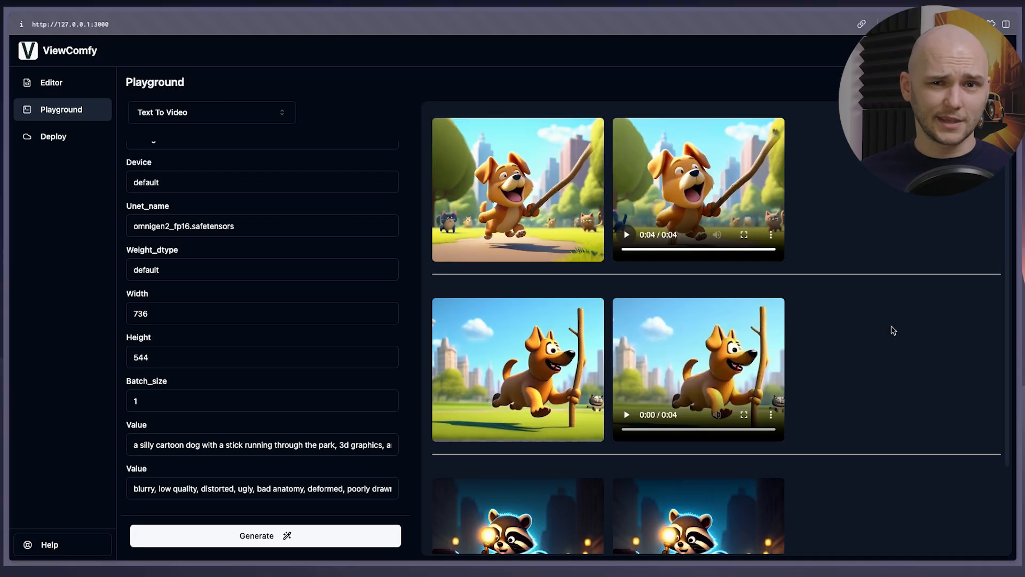
scroll(585, 334, "down", 2)
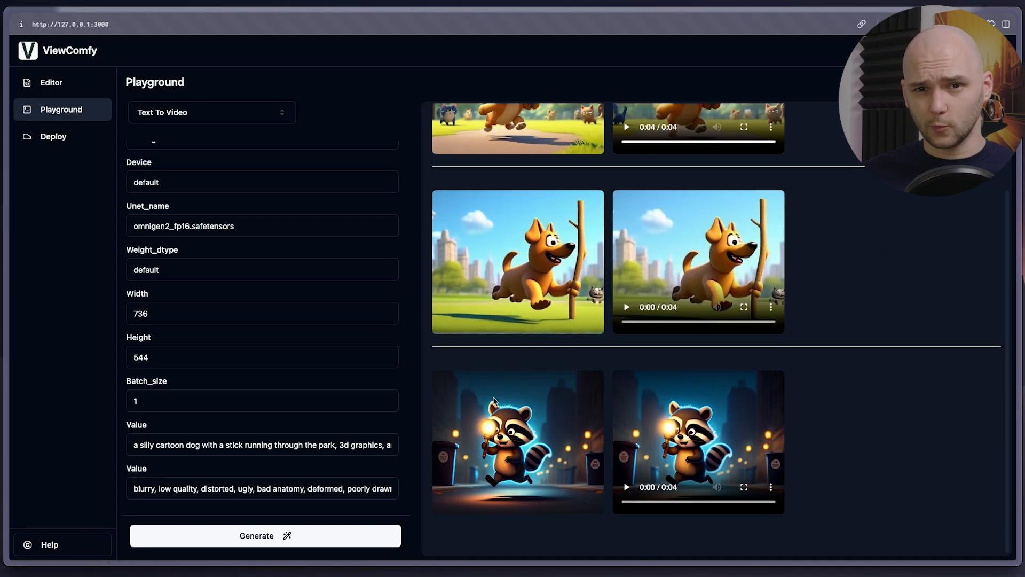
scroll(587, 395, "up", 2)
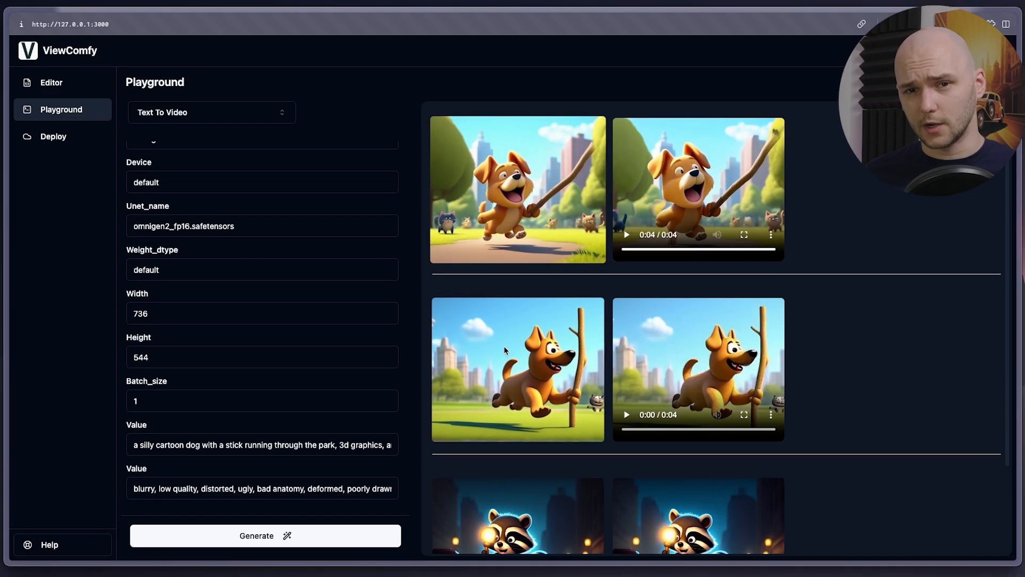
scroll(504, 345, "down", 2)
scroll(723, 279, "up", 2)
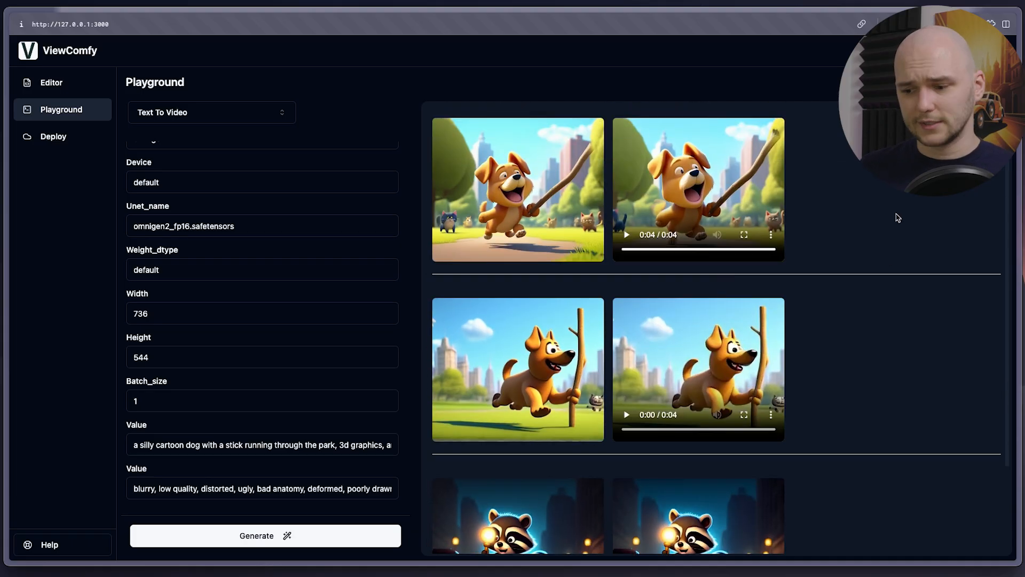